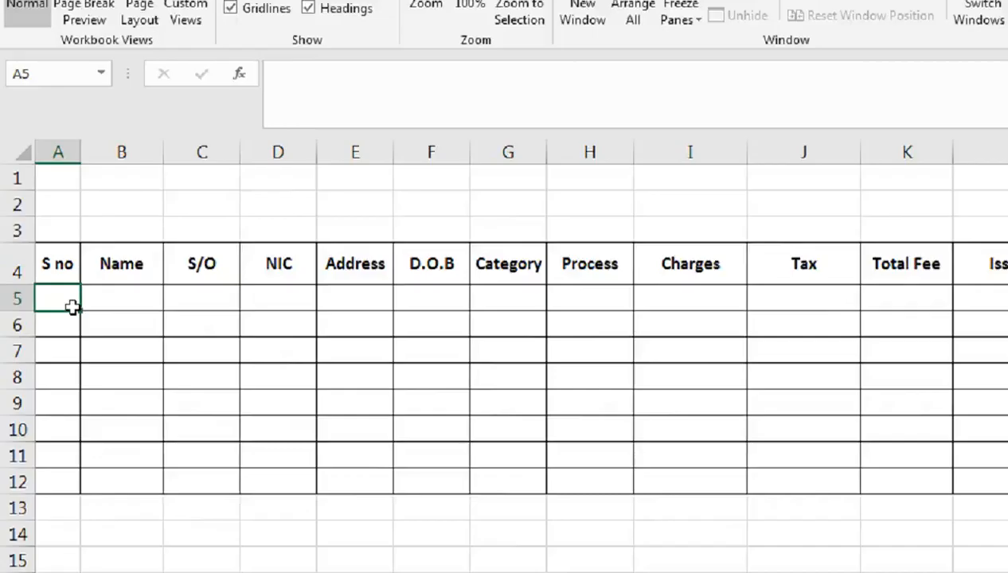
Number the S no column from 1 to 8 by entering 1 and 2 and filling the series down to row 12
{"action": "type", "text": "1"}
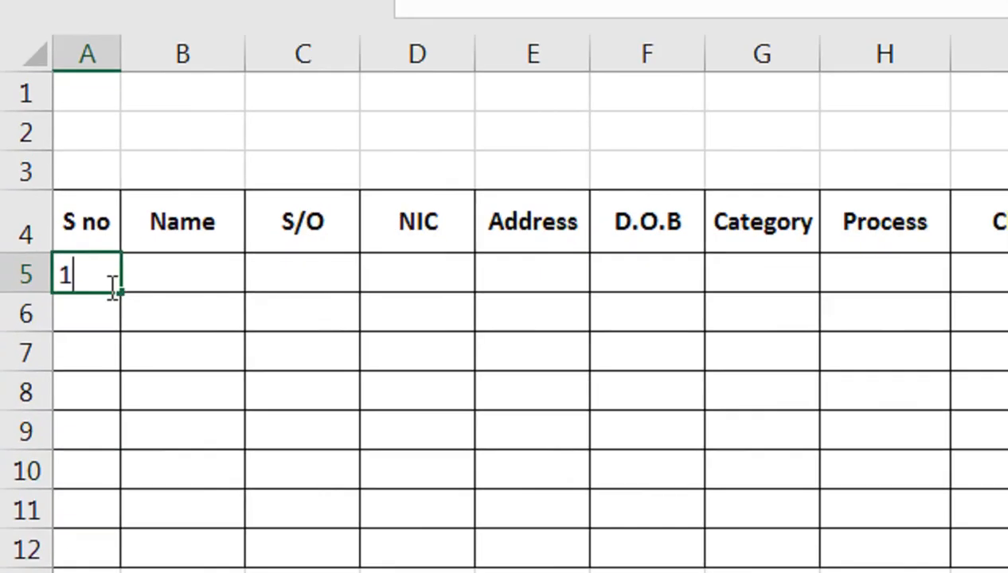
{"action": "key", "text": "Return"}
{"action": "type", "text": "2"}
{"action": "key", "text": "Return"}
{"action": "left_click_drag", "start_coordinate": [107, 282], "coordinate": [99, 568]}
Enter each person's name, father's name and NIC number in the Name, S/O and NIC columns for all eight rows
{"action": "left_click", "coordinate": [198, 287]}
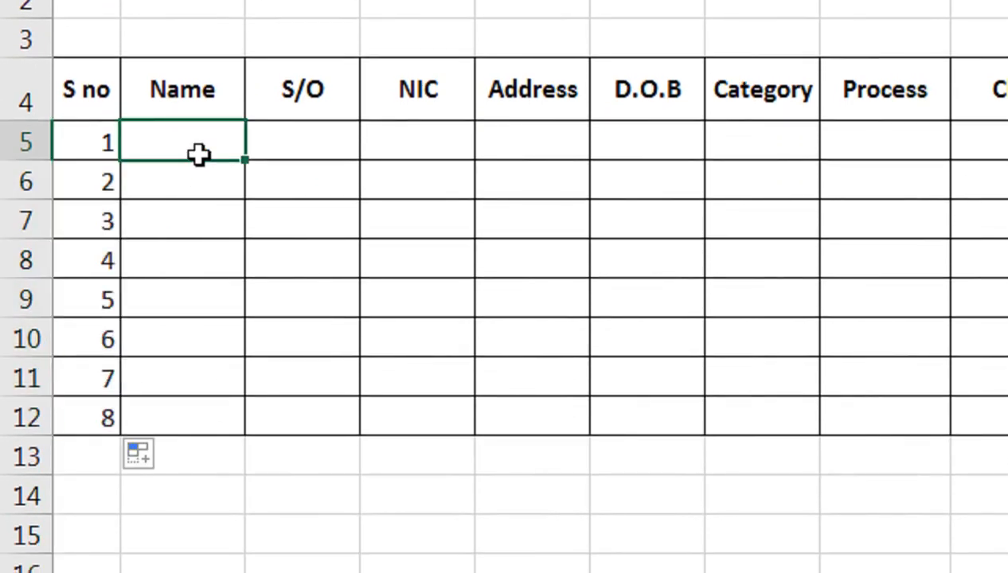
{"action": "type", "text": "Farha"}
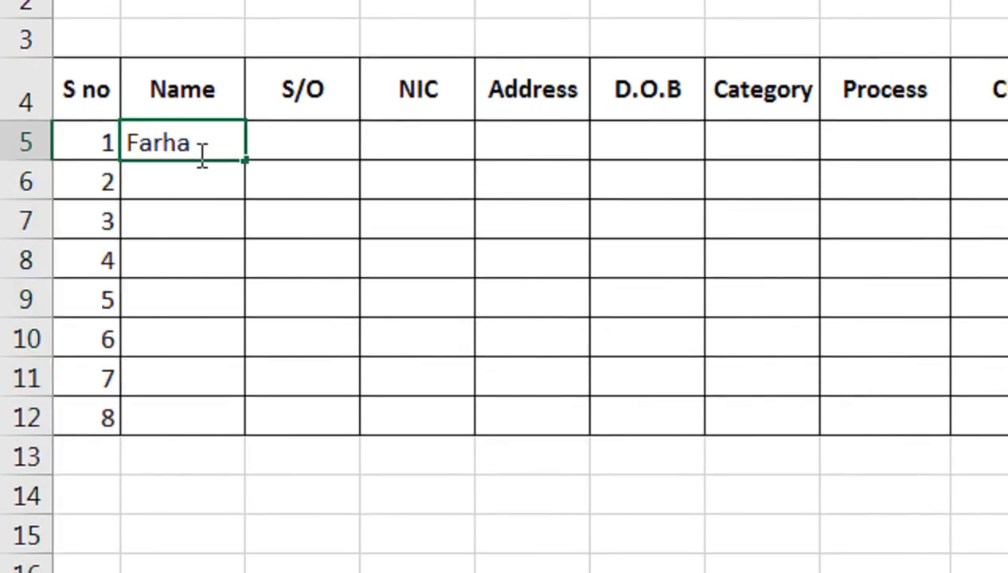
{"action": "type", "text": "n"}
{"action": "key", "text": "Return"}
{"action": "left_click", "coordinate": [199, 156]}
{"action": "left_click_drag", "start_coordinate": [245, 160], "coordinate": [254, 419]}
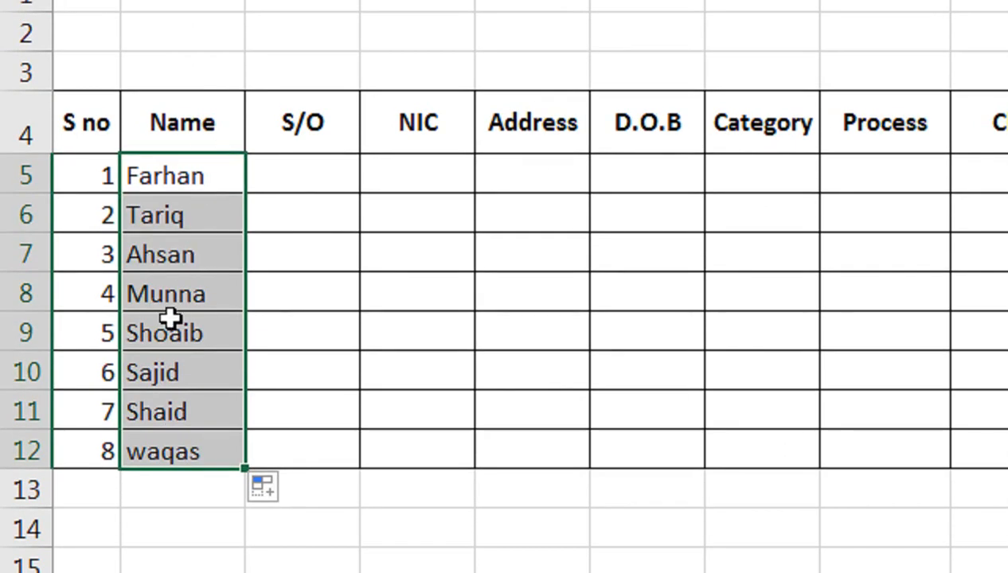
{"action": "left_click_drag", "start_coordinate": [477, 130], "coordinate": [605, 157]}
{"action": "left_click", "coordinate": [319, 348]}
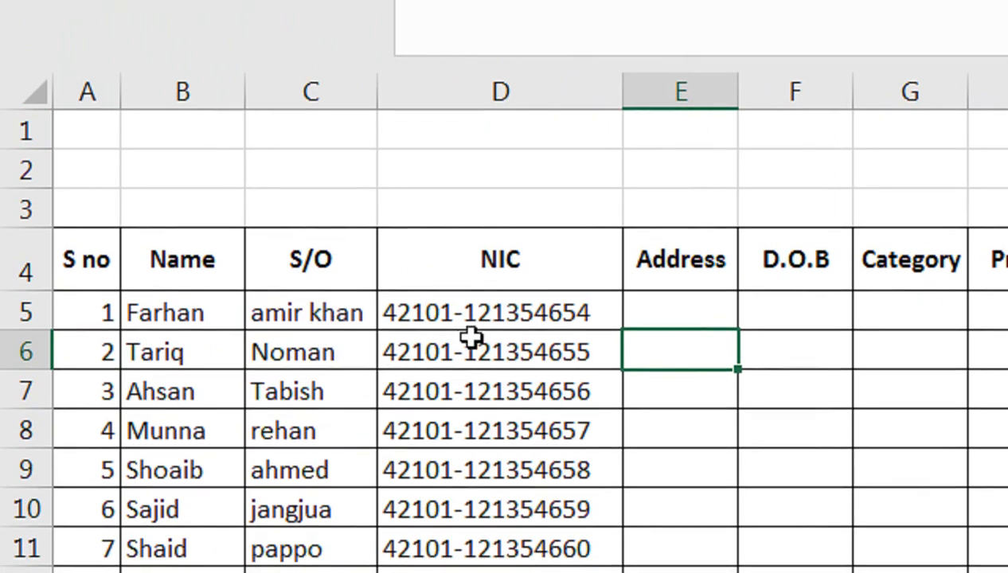
Enter Karachi as the address in E5 and fill it down the Address column
{"action": "left_click", "coordinate": [686, 319]}
{"action": "type", "text": "a"}
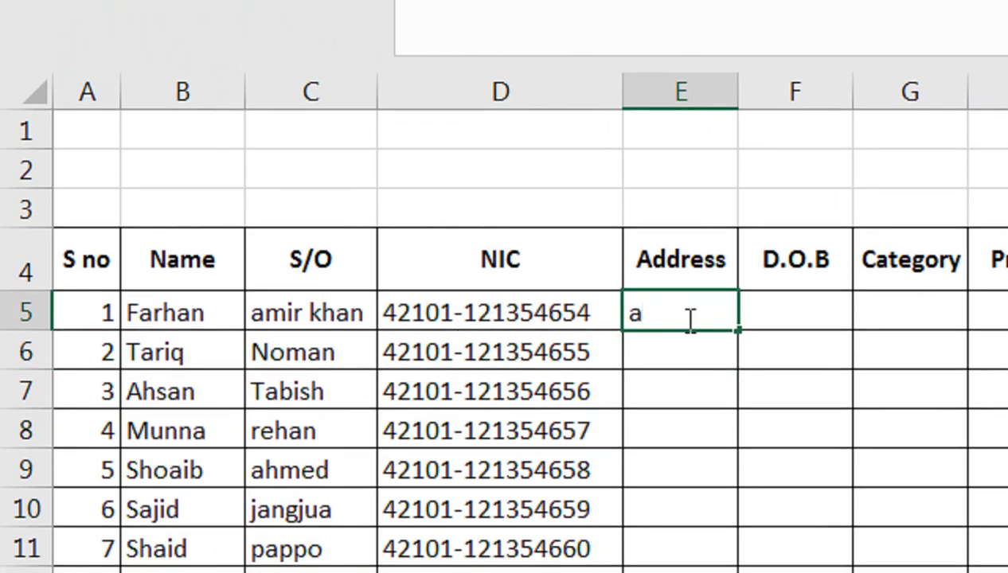
{"action": "type", "text": "Karachi"}
{"action": "key", "text": "Return"}
{"action": "left_click", "coordinate": [686, 317]}
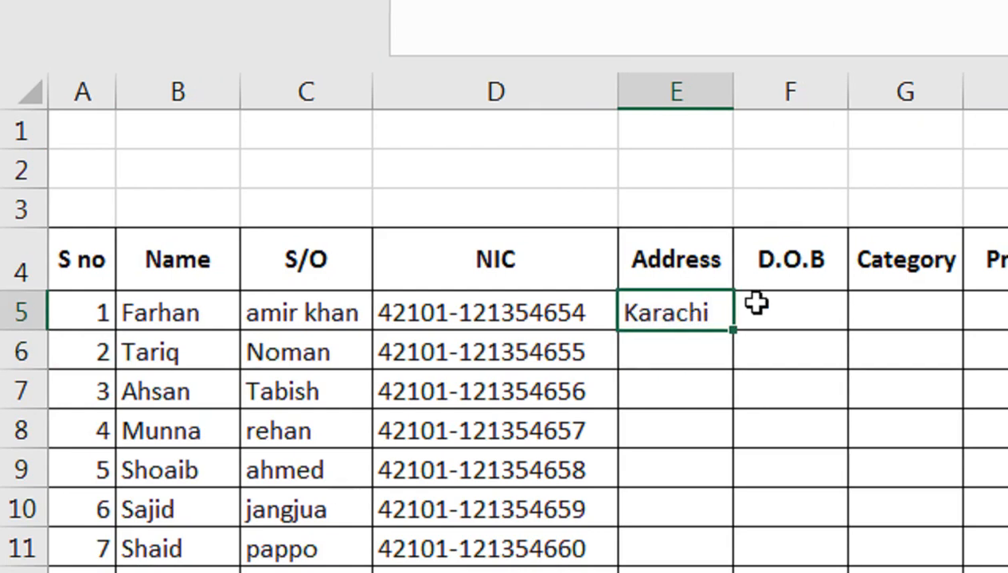
{"action": "key", "text": "shift+Down"}
{"action": "key", "text": "shift+Down"}
{"action": "key", "text": "shift+Down"}
{"action": "key", "text": "shift+Down"}
{"action": "key", "text": "shift+Down"}
{"action": "key", "text": "shift+Down"}
{"action": "key", "text": "shift+Down"}
{"action": "key", "text": "ctrl+d"}
Fill in each row's date of birth in the D.O.B column
{"action": "left_click", "coordinate": [780, 306]}
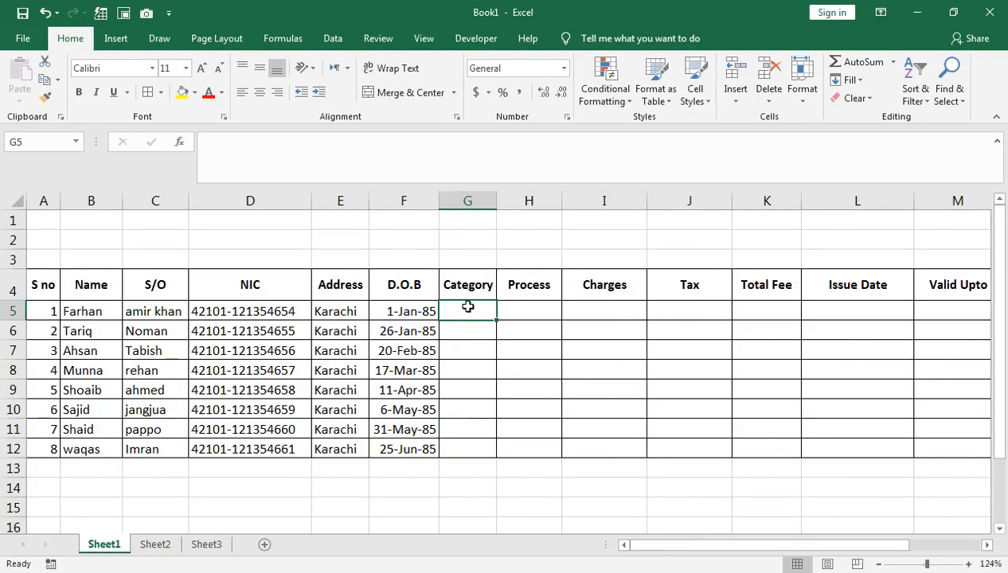
{"action": "left_click_drag", "start_coordinate": [466, 309], "coordinate": [468, 451]}
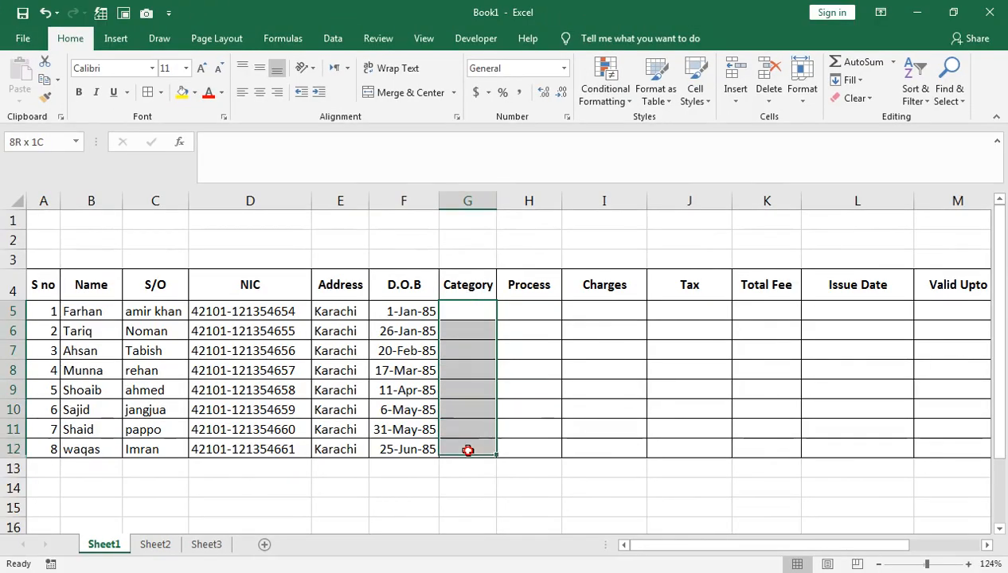
Add list data validation to Category cells G5:G12 with the options M.CAR/ LTV and LEARNING
{"action": "left_click", "coordinate": [333, 38]}
{"action": "left_click", "coordinate": [635, 98]}
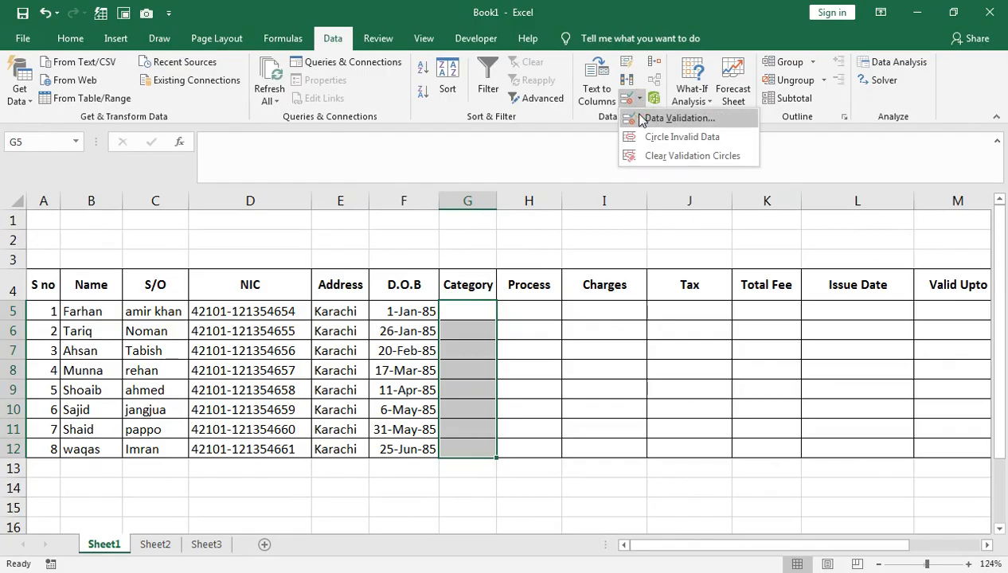
{"action": "left_click", "coordinate": [645, 169]}
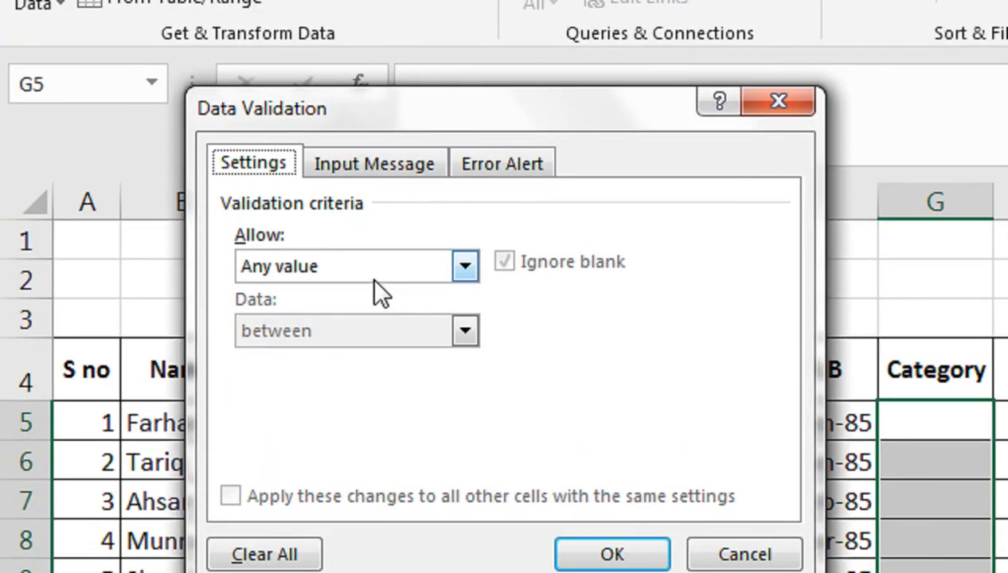
{"action": "left_click", "coordinate": [185, 236]}
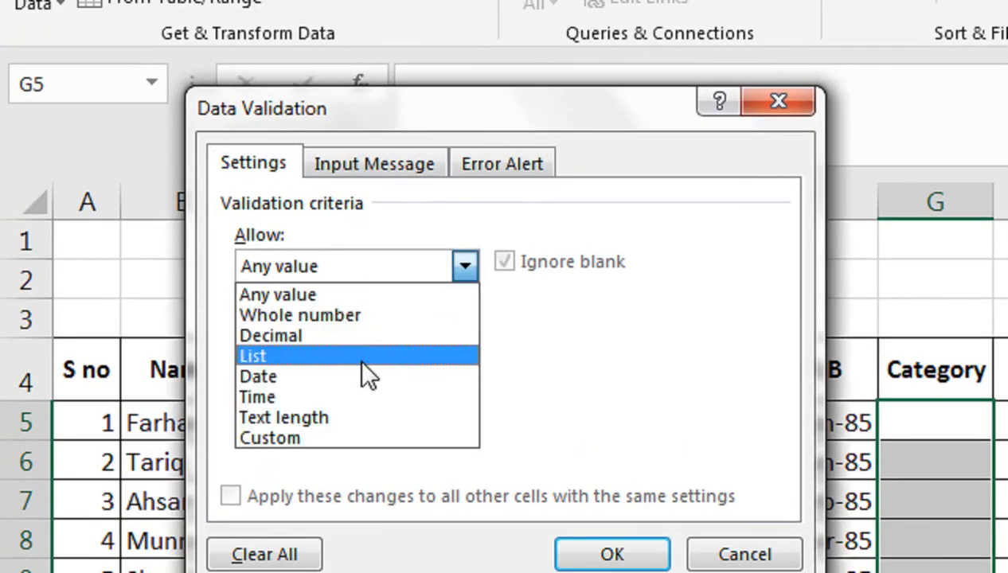
{"action": "left_click", "coordinate": [358, 352]}
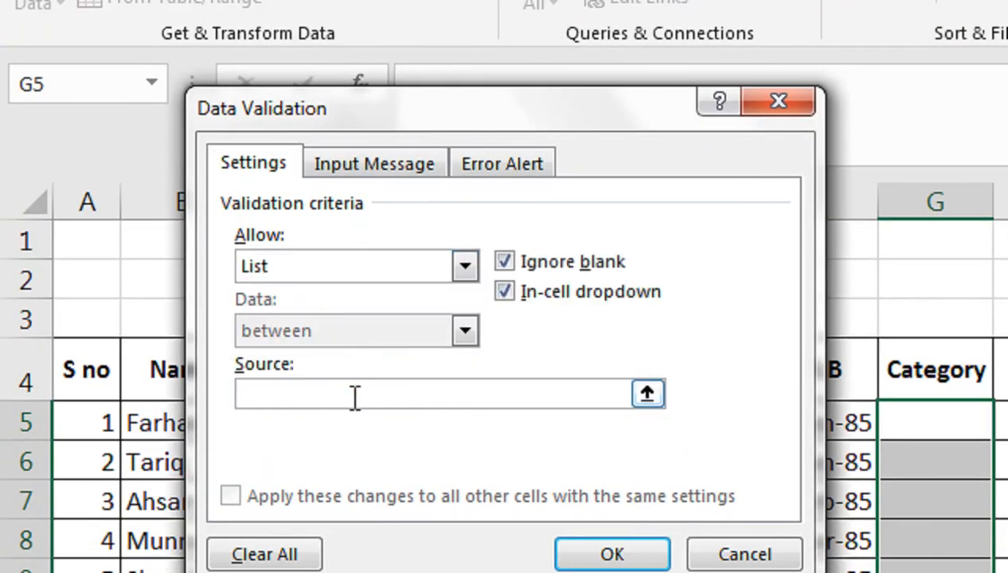
{"action": "type", "text": "M.CAR"}
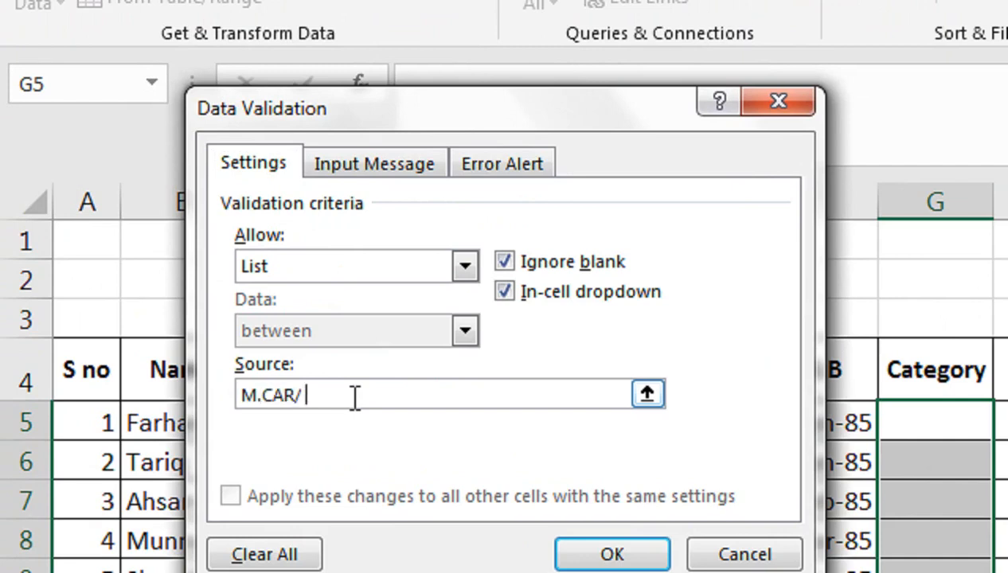
{"action": "type", "text": "/ LTV"}
{"action": "type", "text": ", "}
{"action": "type", "text": "IEARRN"}
{"action": "key", "text": "BackSpace"}
{"action": "key", "text": "BackSpace"}
{"action": "key", "text": "BackSpace"}
{"action": "key", "text": "BackSpace"}
{"action": "key", "text": "BackSpace"}
{"action": "key", "text": "BackSpace"}
{"action": "type", "text": "LEARNING"}
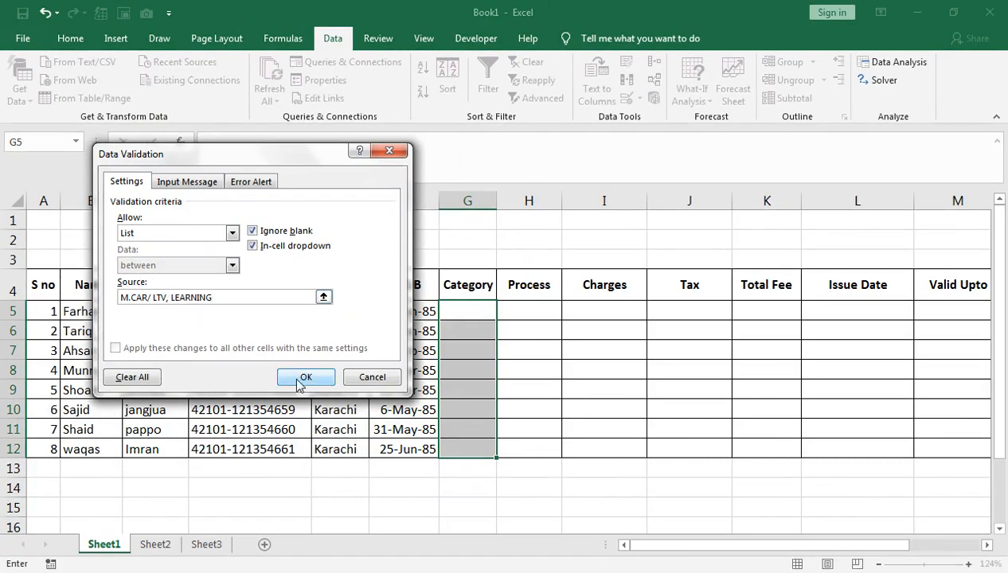
{"action": "left_click", "coordinate": [612, 554]}
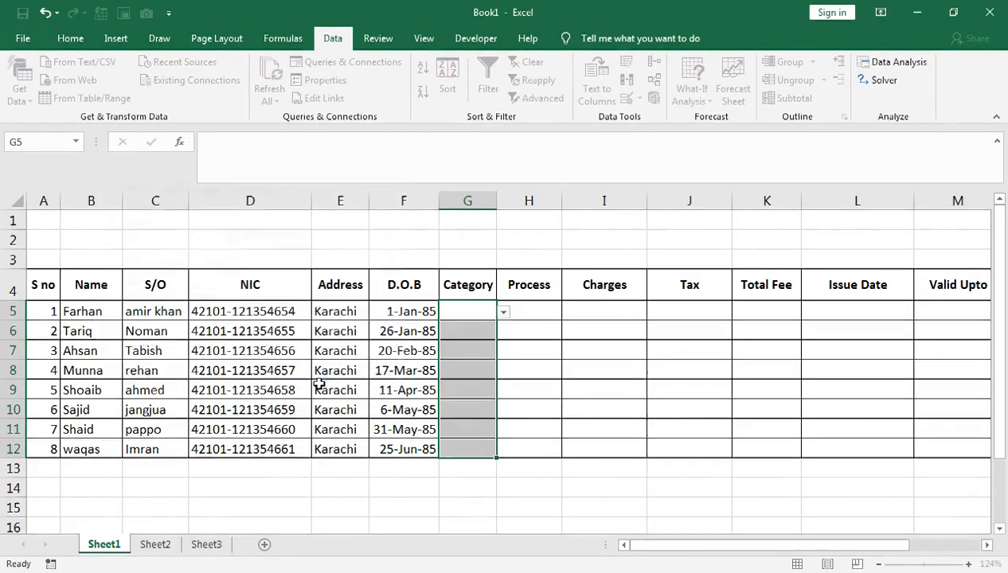
Choose alternating M.CAR/ LTV and LEARNING categories from the dropdown for rows 5 to 9, widening the Category column
{"action": "left_click", "coordinate": [503, 312]}
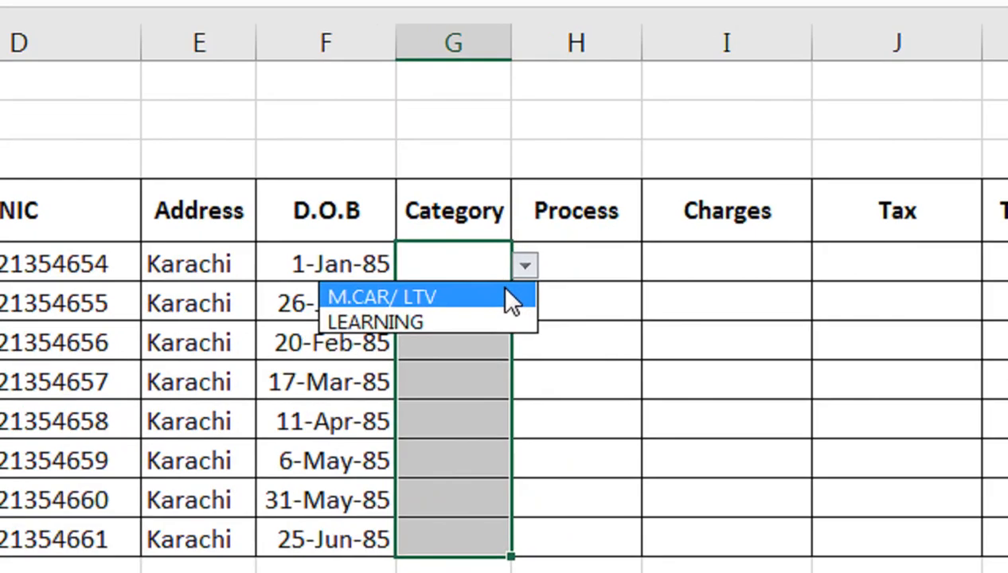
{"action": "left_click", "coordinate": [492, 325]}
{"action": "left_click", "coordinate": [498, 292]}
{"action": "left_click", "coordinate": [524, 305]}
{"action": "left_click", "coordinate": [494, 359]}
{"action": "left_click", "coordinate": [491, 360]}
{"action": "left_click_drag", "start_coordinate": [511, 42], "coordinate": [550, 42]}
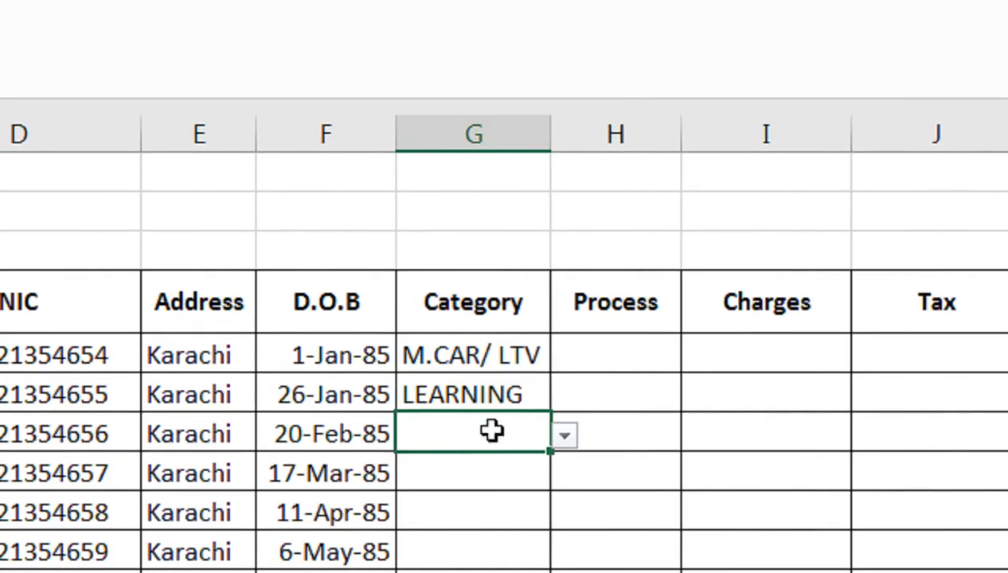
{"action": "left_click", "coordinate": [498, 386]}
{"action": "left_click", "coordinate": [517, 373]}
{"action": "left_click", "coordinate": [563, 382]}
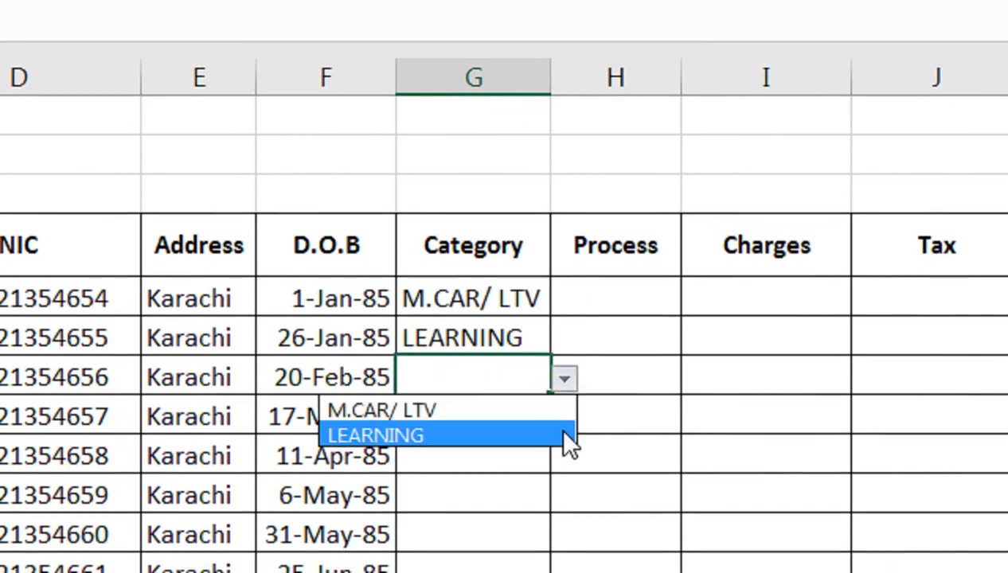
{"action": "left_click", "coordinate": [557, 412]}
{"action": "left_click", "coordinate": [520, 426]}
{"action": "left_click", "coordinate": [563, 418]}
{"action": "left_click", "coordinate": [522, 473]}
{"action": "left_click", "coordinate": [522, 468]}
{"action": "left_click", "coordinate": [562, 417]}
{"action": "left_click", "coordinate": [531, 446]}
{"action": "left_click", "coordinate": [518, 454]}
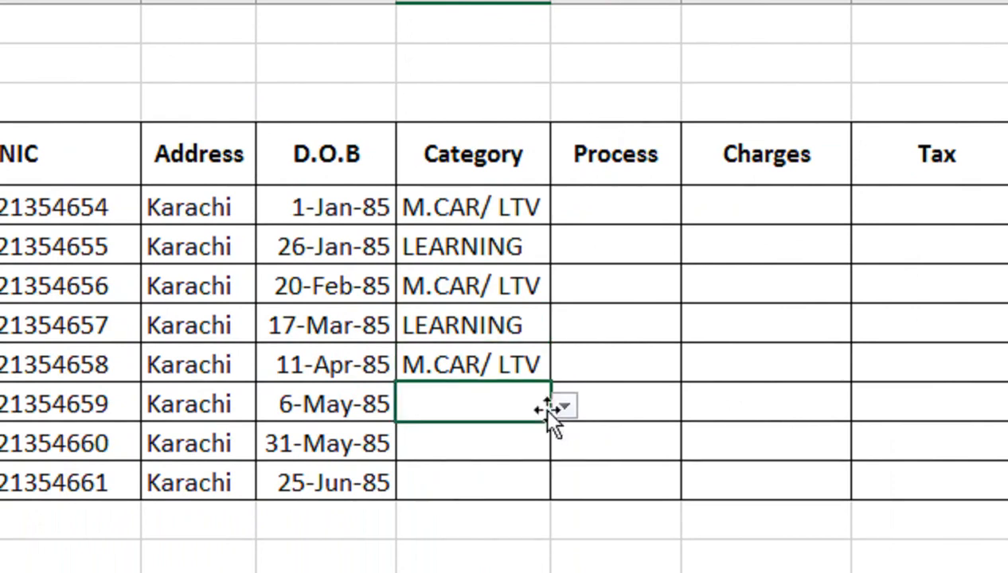
Set the Category for rows 10, 11 and 12 to LEARNING, M.CAR/ LTV and M.CAR/ LTV from the dropdown
{"action": "left_click", "coordinate": [563, 454]}
{"action": "left_click", "coordinate": [531, 448]}
{"action": "left_click", "coordinate": [521, 431]}
{"action": "left_click", "coordinate": [562, 434]}
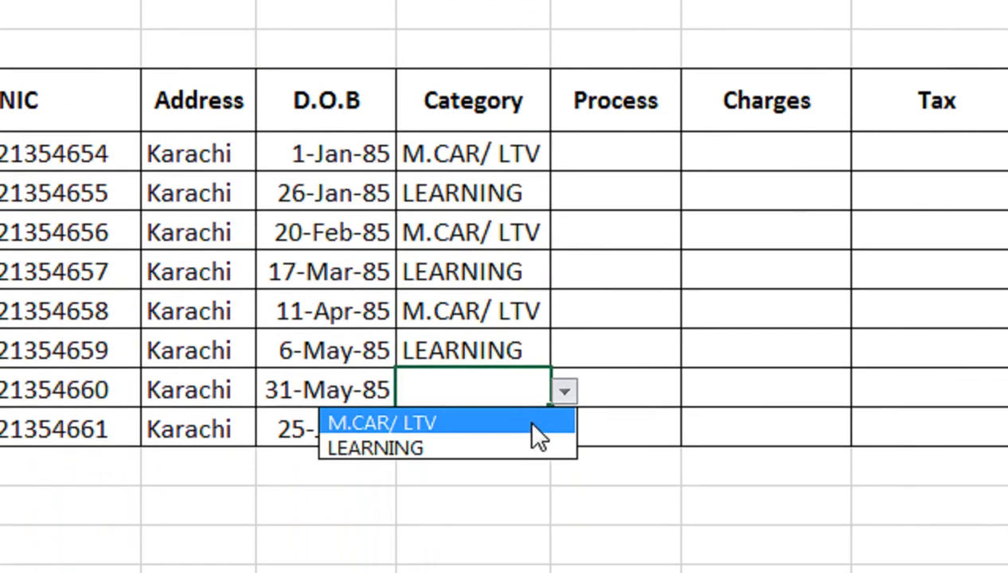
{"action": "left_click", "coordinate": [531, 446]}
{"action": "left_click", "coordinate": [525, 450]}
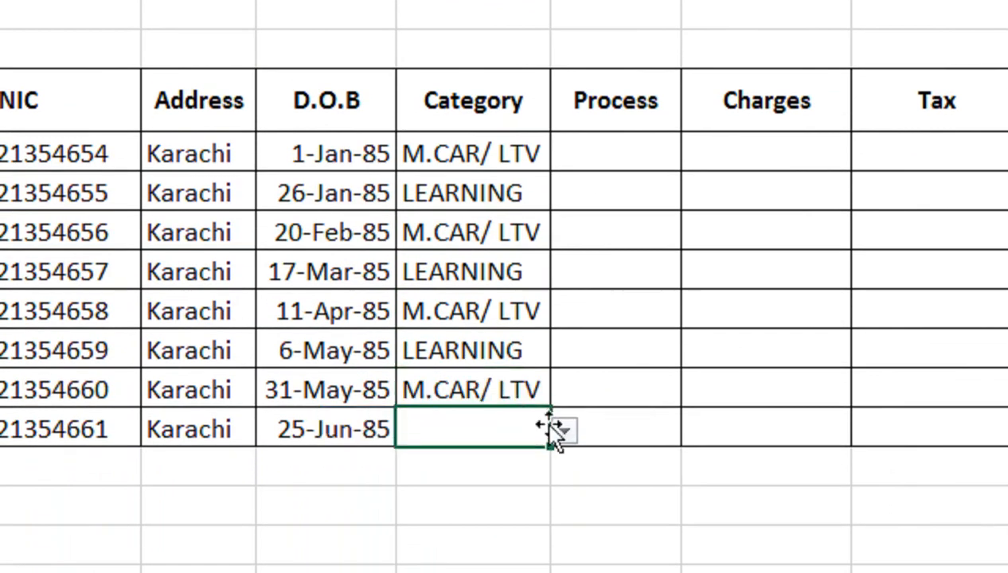
{"action": "left_click", "coordinate": [564, 452]}
{"action": "left_click", "coordinate": [542, 447]}
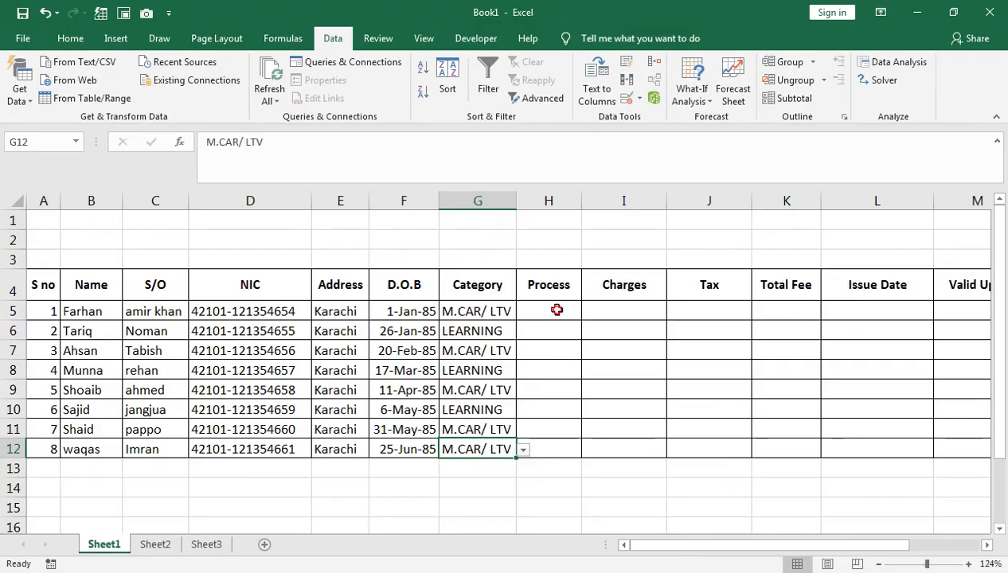
Add list data validation to Process cells H5:H12 with the options URGENT and NORMAL
{"action": "left_click_drag", "start_coordinate": [629, 131], "coordinate": [601, 388]}
{"action": "left_click_drag", "start_coordinate": [540, 437], "coordinate": [539, 447]}
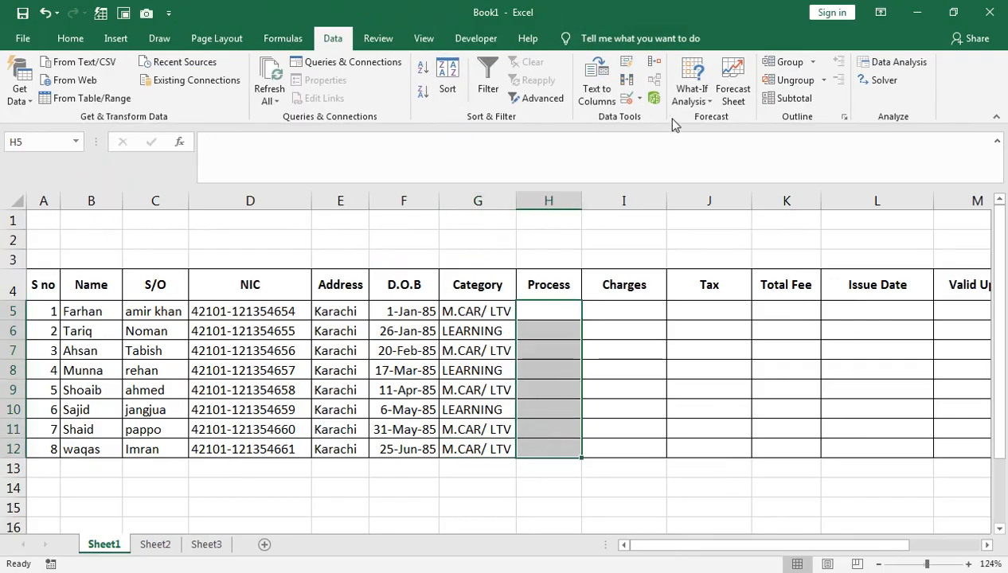
{"action": "left_click", "coordinate": [638, 97]}
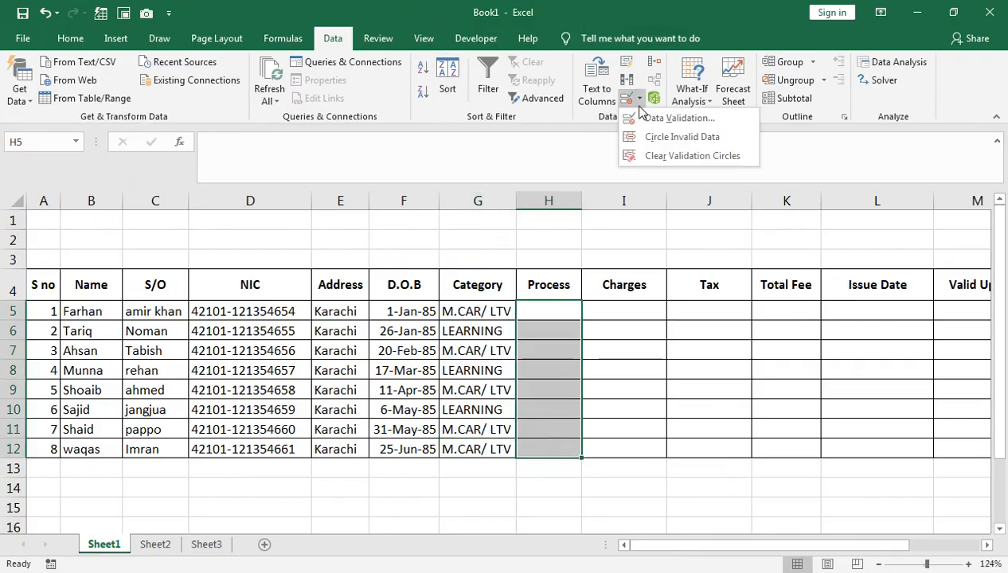
{"action": "left_click", "coordinate": [639, 119]}
{"action": "left_click", "coordinate": [193, 234]}
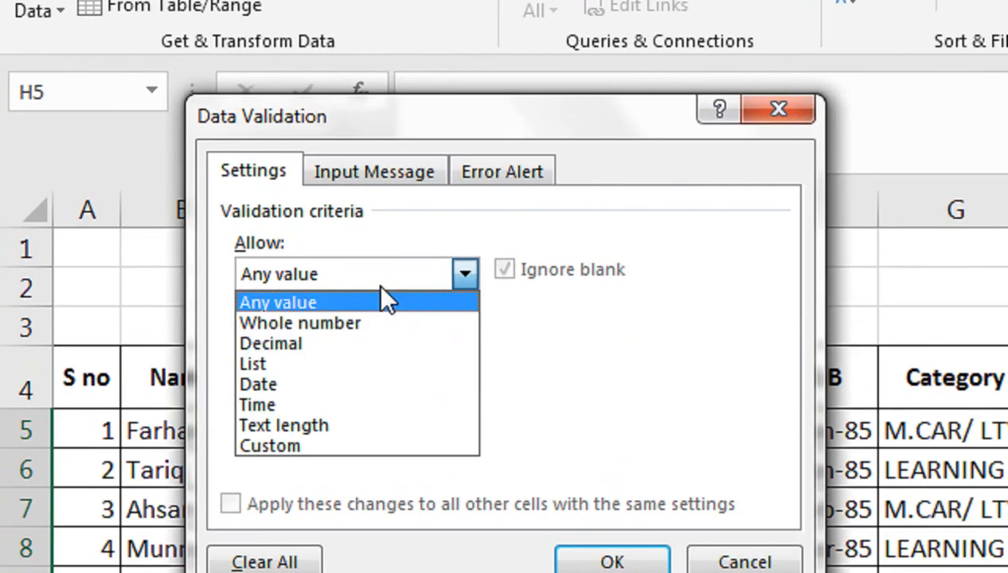
{"action": "left_click", "coordinate": [191, 280]}
{"action": "left_click", "coordinate": [162, 294]}
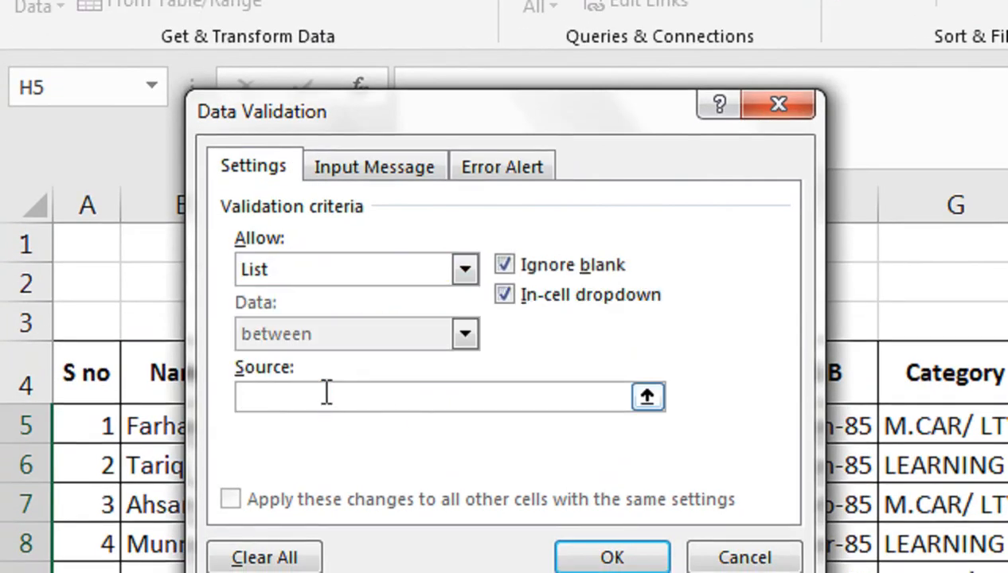
{"action": "type", "text": "uRGENT"}
{"action": "key", "text": "BackSpace"}
{"action": "key", "text": "BackSpace"}
{"action": "key", "text": "BackSpace"}
{"action": "key", "text": "BackSpace"}
{"action": "key", "text": "BackSpace"}
{"action": "type", "text": "URGENT"}
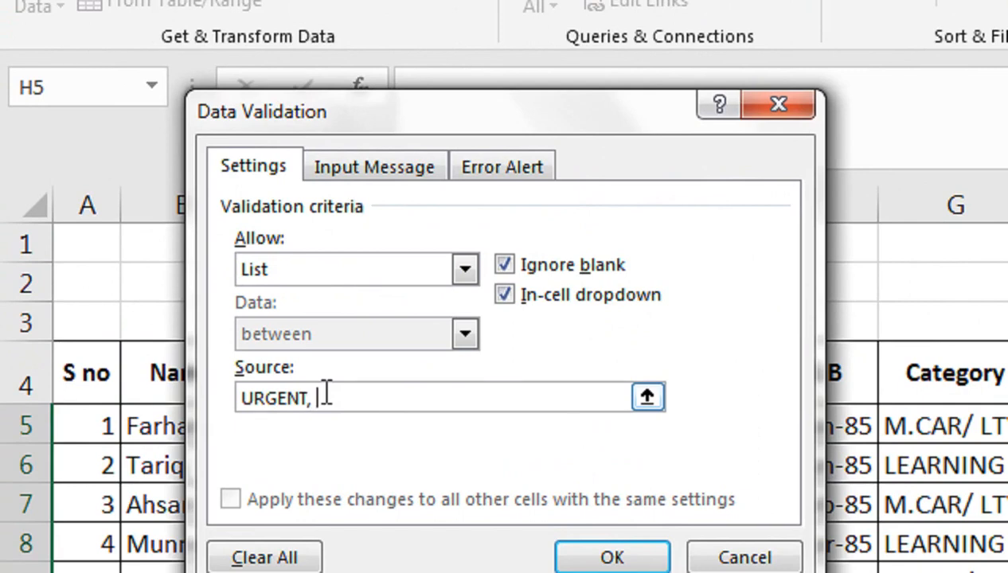
{"action": "type", "text": ", NORMAL"}
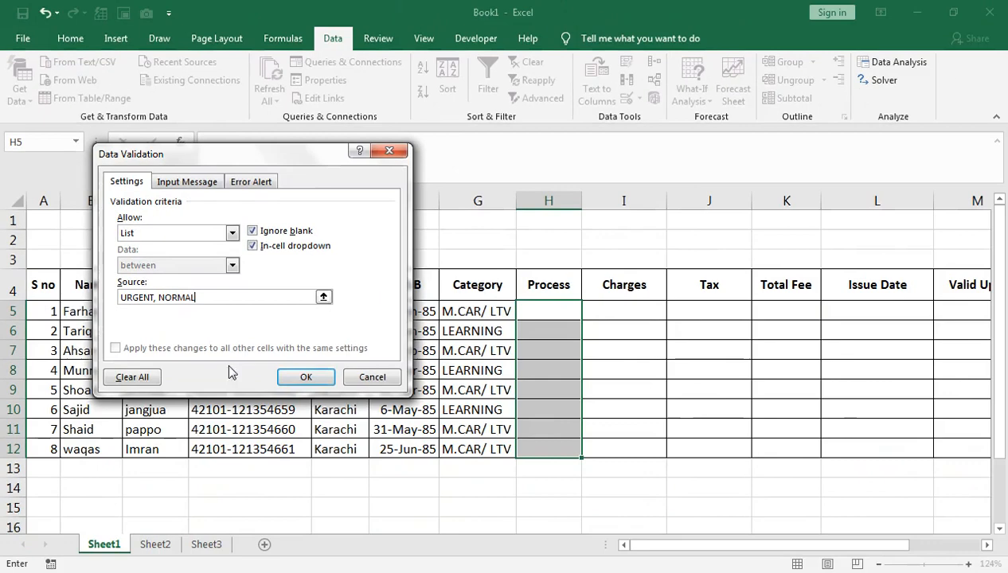
{"action": "left_click", "coordinate": [321, 378]}
Set Process to URGENT, NORMAL, URGENT and URGENT for rows 5 to 8 using the dropdown
{"action": "left_click", "coordinate": [588, 313]}
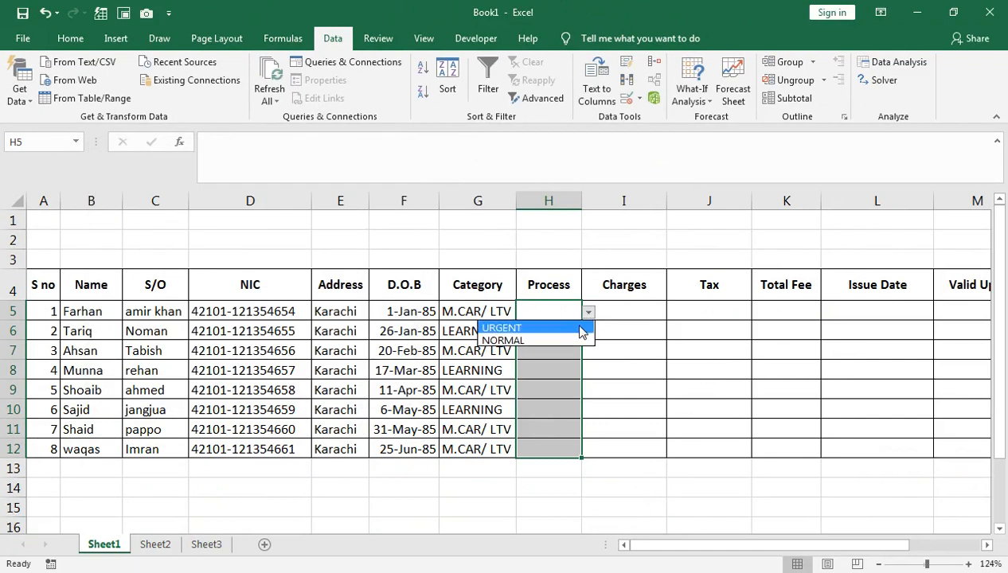
{"action": "left_click", "coordinate": [582, 329]}
{"action": "left_click", "coordinate": [578, 329]}
{"action": "left_click", "coordinate": [589, 331]}
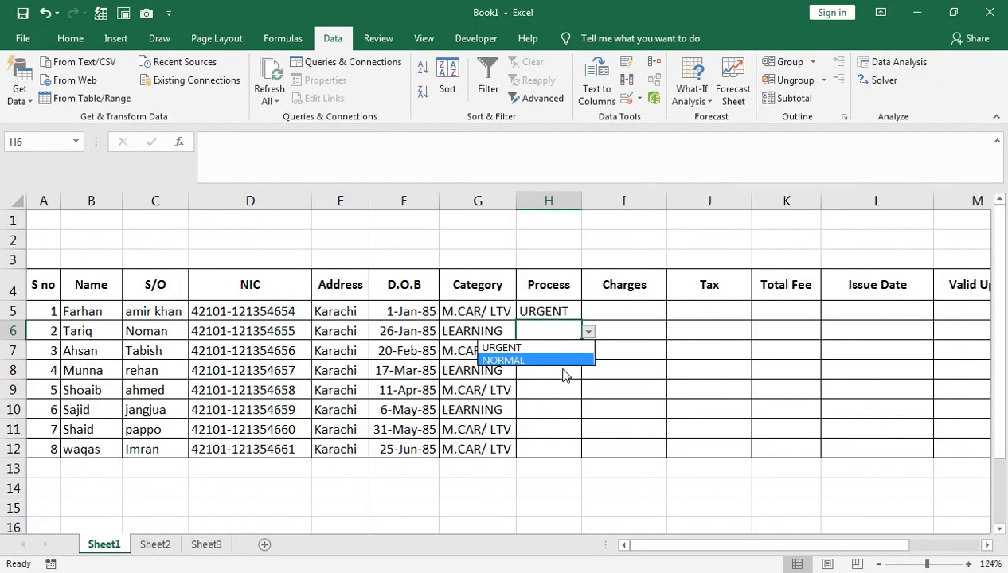
{"action": "left_click", "coordinate": [560, 359]}
{"action": "left_click", "coordinate": [561, 356]}
{"action": "left_click", "coordinate": [588, 352]}
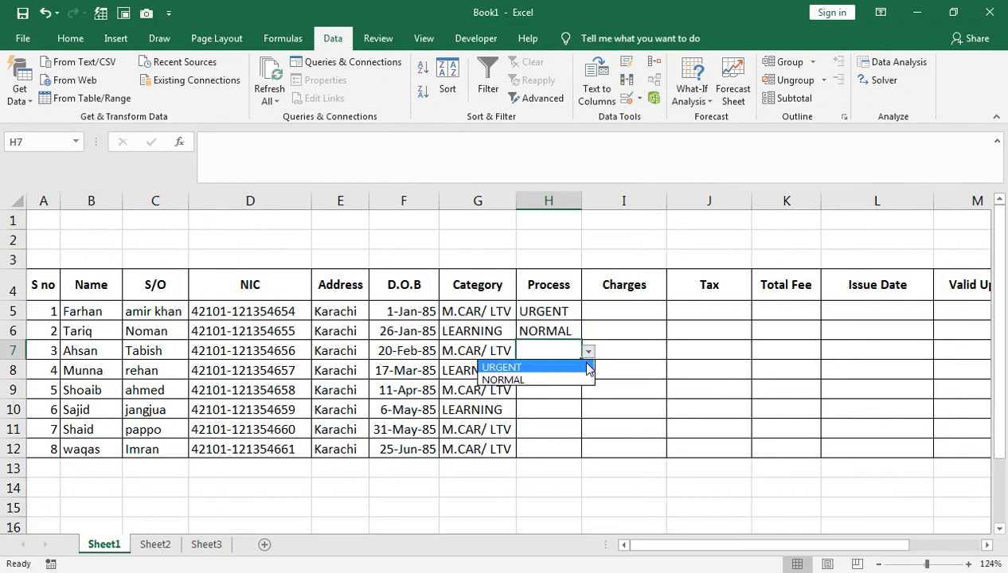
{"action": "left_click", "coordinate": [563, 369]}
{"action": "left_click", "coordinate": [566, 364]}
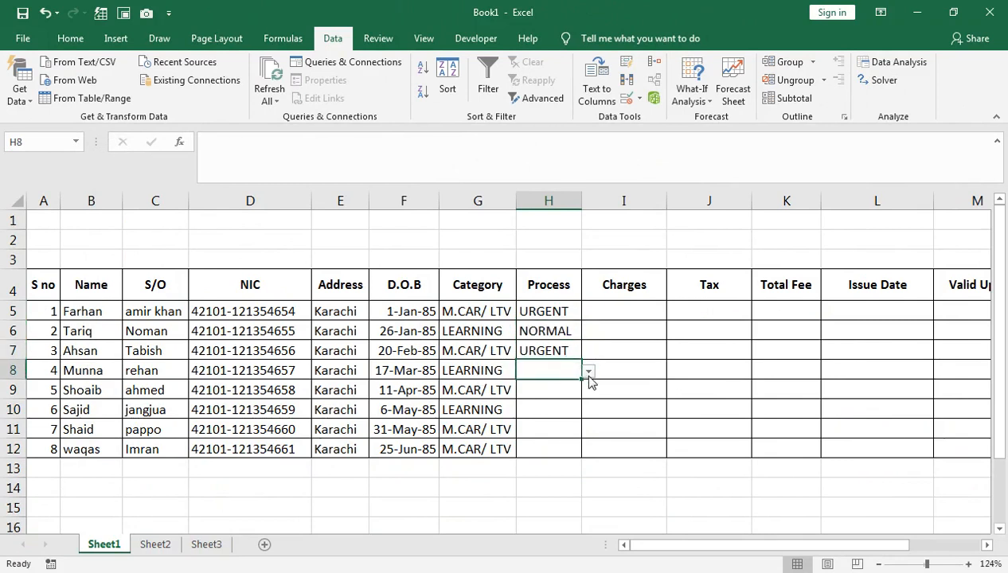
{"action": "left_click", "coordinate": [589, 373]}
{"action": "left_click", "coordinate": [575, 389]}
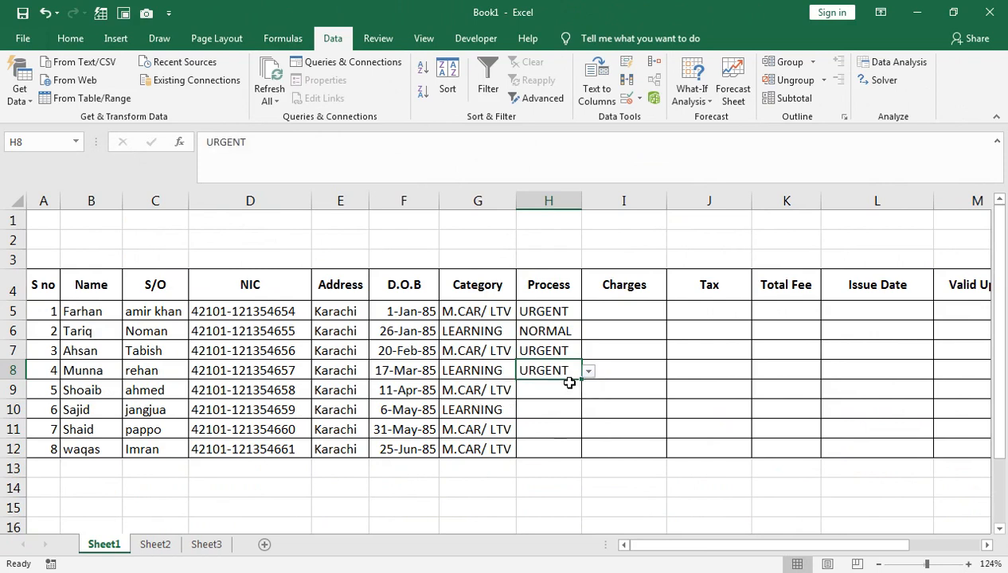
{"action": "left_click", "coordinate": [569, 384]}
Fill URGENT down the Process column from H8 to H12
{"action": "left_click_drag", "start_coordinate": [587, 401], "coordinate": [544, 449]}
{"action": "left_click", "coordinate": [578, 393]}
{"action": "key", "text": "ctrl+d"}
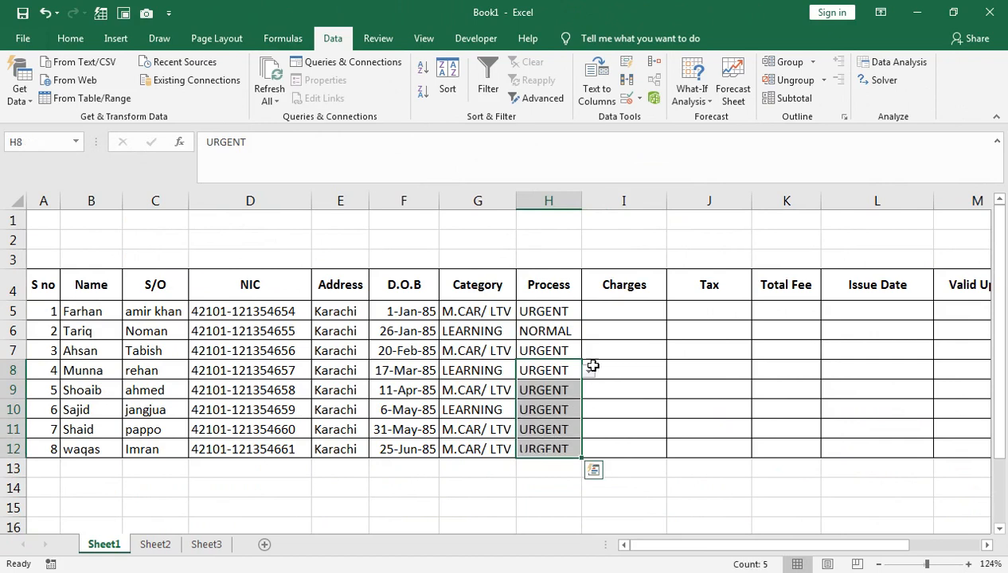
{"action": "left_click", "coordinate": [607, 314]}
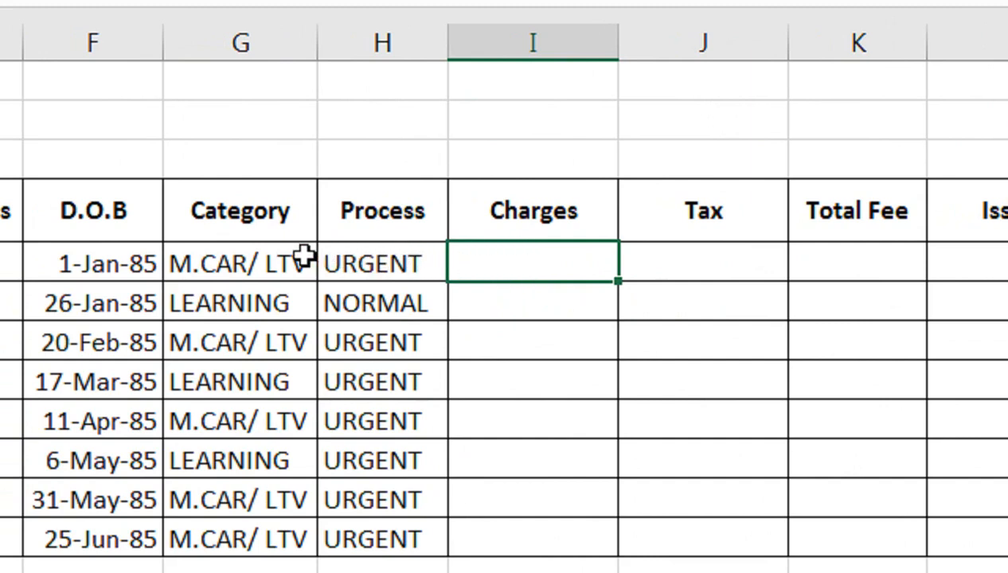
Start an IF(AND()) formula in Charges cell I5 whose first test checks that G5 equals "M.CAR/ LTV"
{"action": "double_click", "coordinate": [512, 253]}
{"action": "type", "text": "=I"}
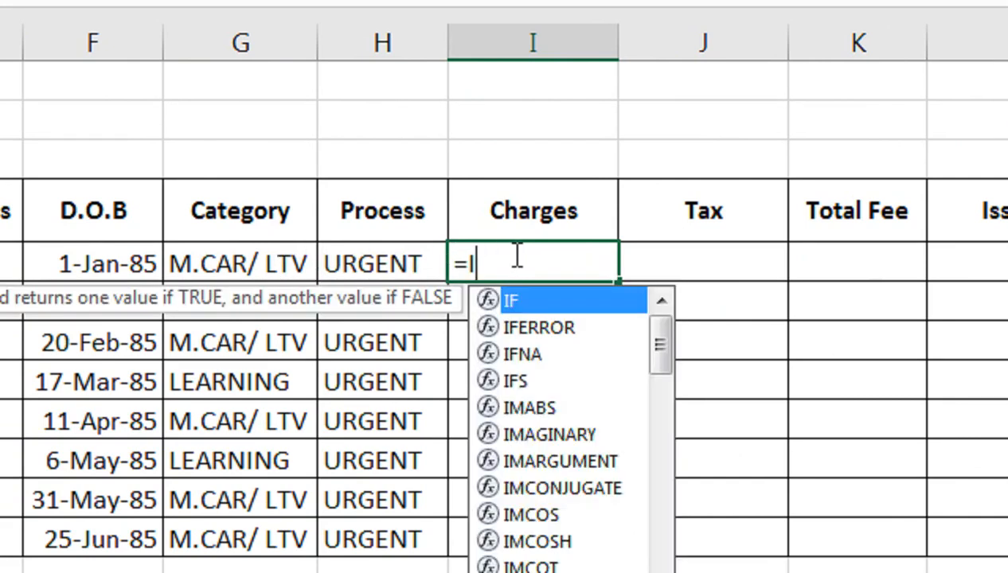
{"action": "type", "text": "F AND("}
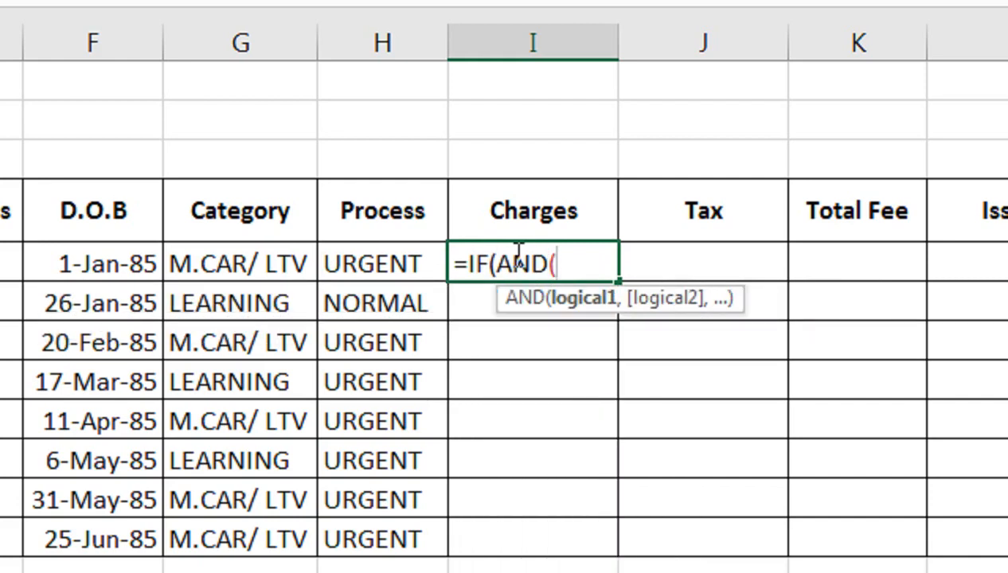
{"action": "left_click", "coordinate": [265, 275]}
{"action": "type", "text": "=\"M.CAR"}
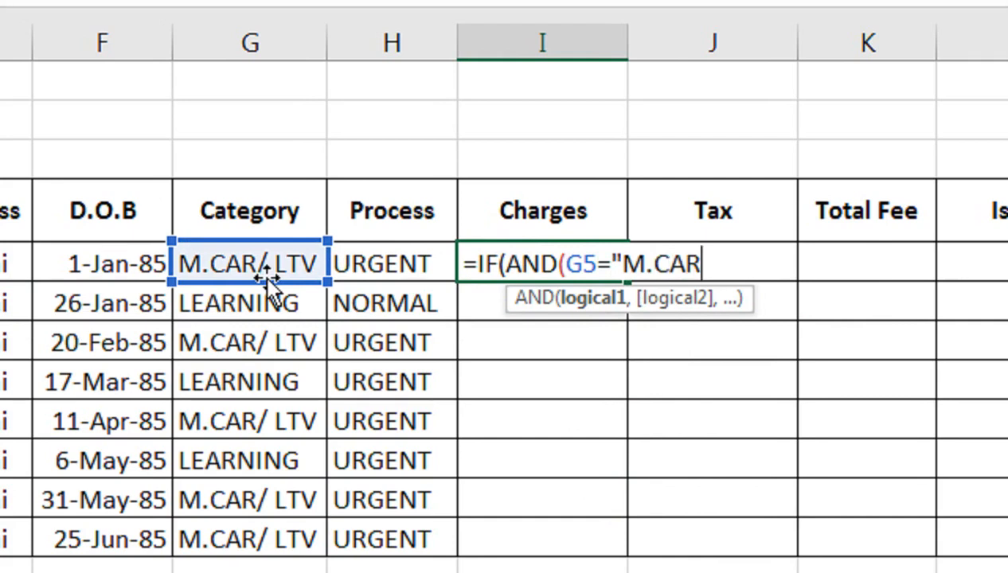
{"action": "type", "text": " /"}
{"action": "key", "text": "BackSpace"}
{"action": "key", "text": "BackSpace"}
{"action": "type", "text": "/ LT"}
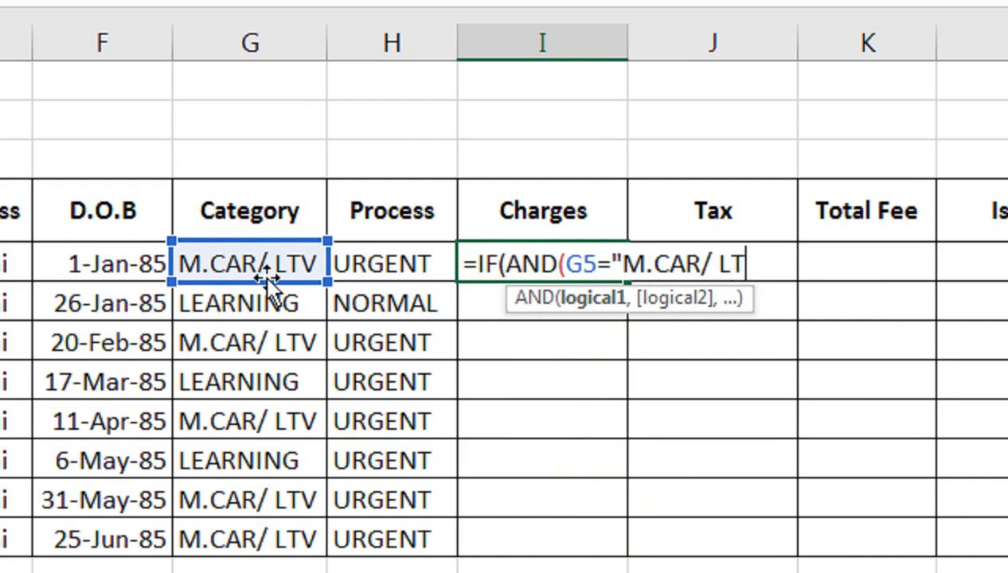
{"action": "type", "text": "V\","}
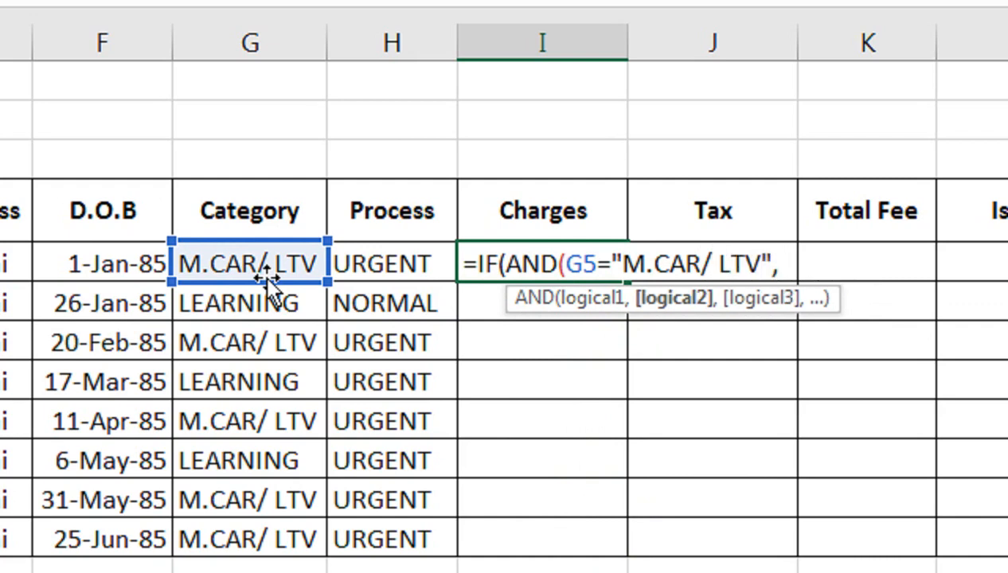
Add the second test H5 = "URGENT" and make the formula return 10000 when both tests are true
{"action": "left_click", "coordinate": [402, 263]}
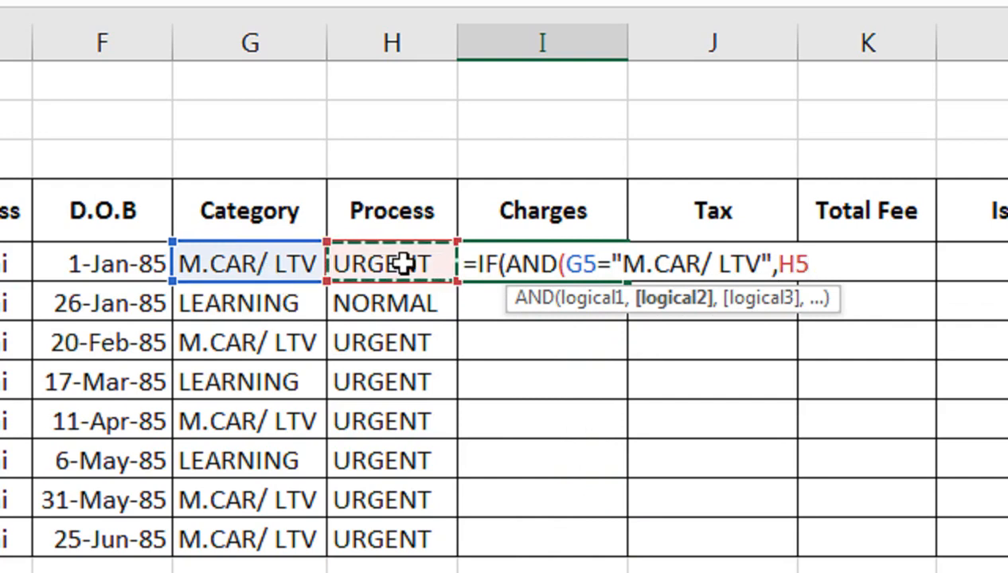
{"action": "type", "text": "=\"URGENT"}
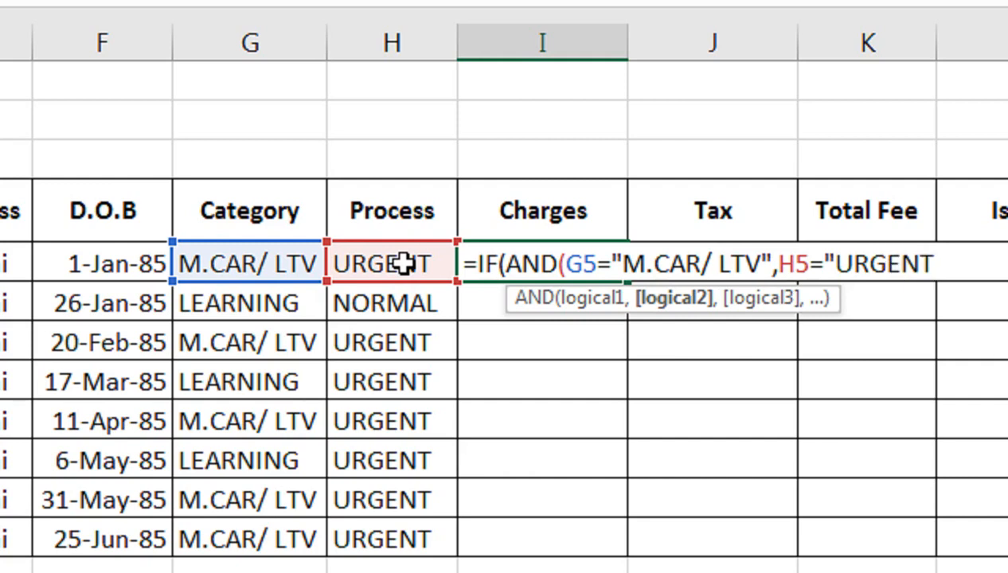
{"action": "type", "text": "\")"}
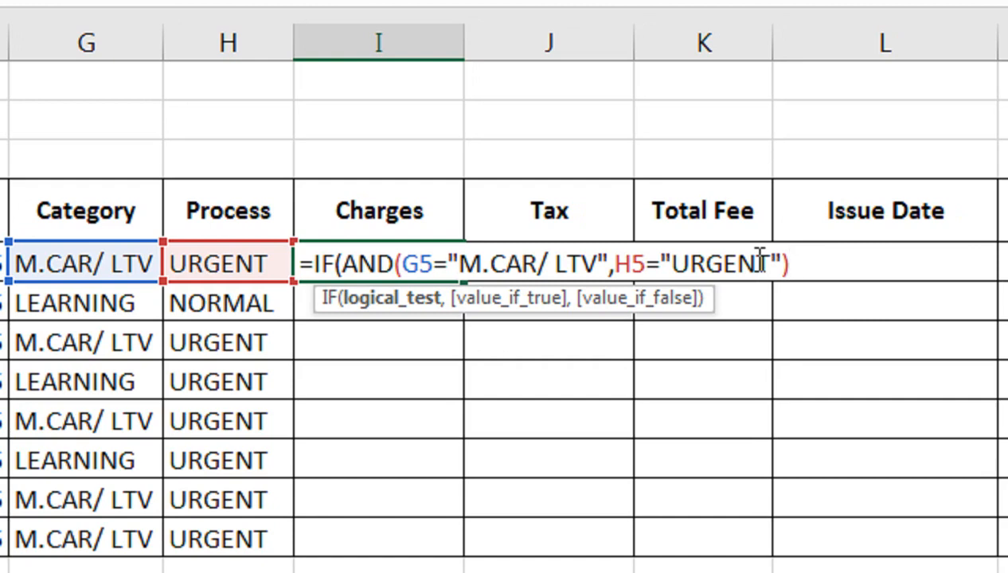
{"action": "type", "text": ",10000"}
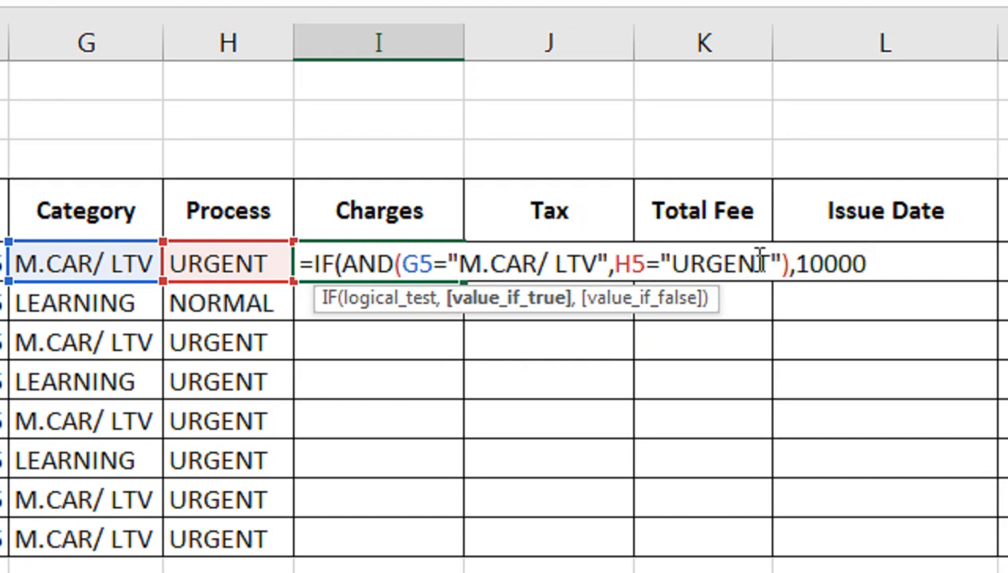
{"action": "type", "text": ",IF(AND("}
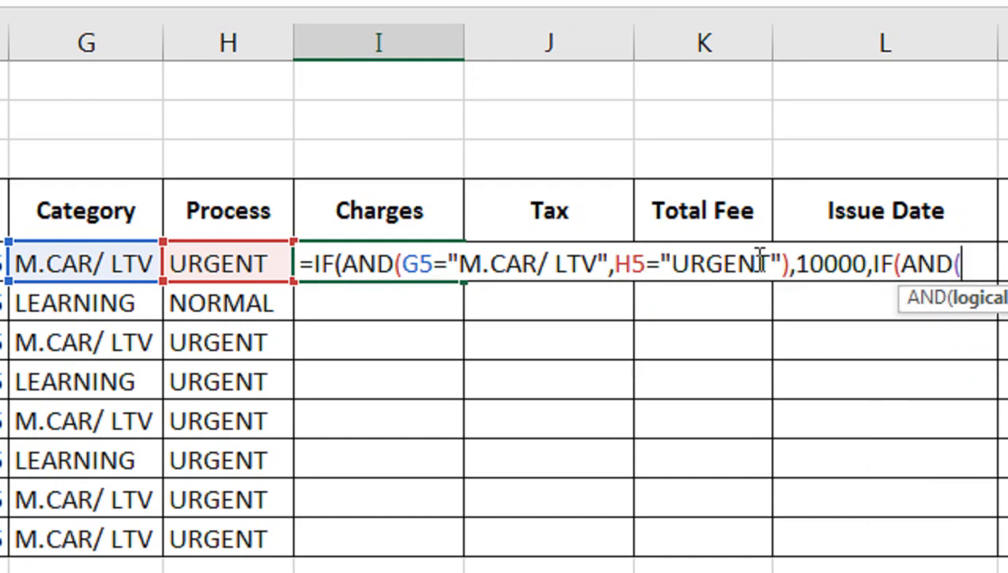
Nest a second IF(AND()) returning 8000 when G5 is "M.CAR/ LTV" and H5 is "NORMAL"
{"action": "left_click", "coordinate": [118, 263]}
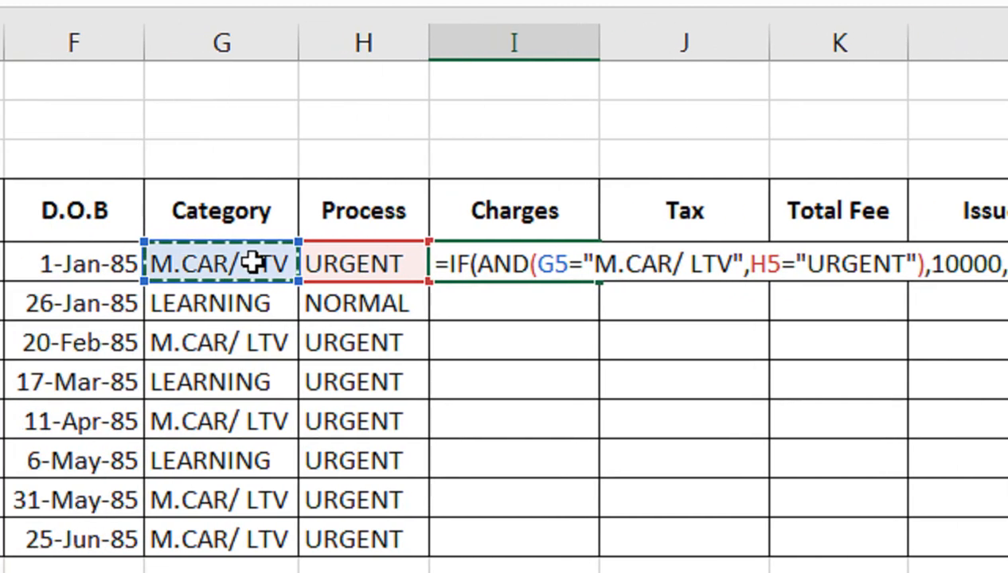
{"action": "type", "text": "=\"M."}
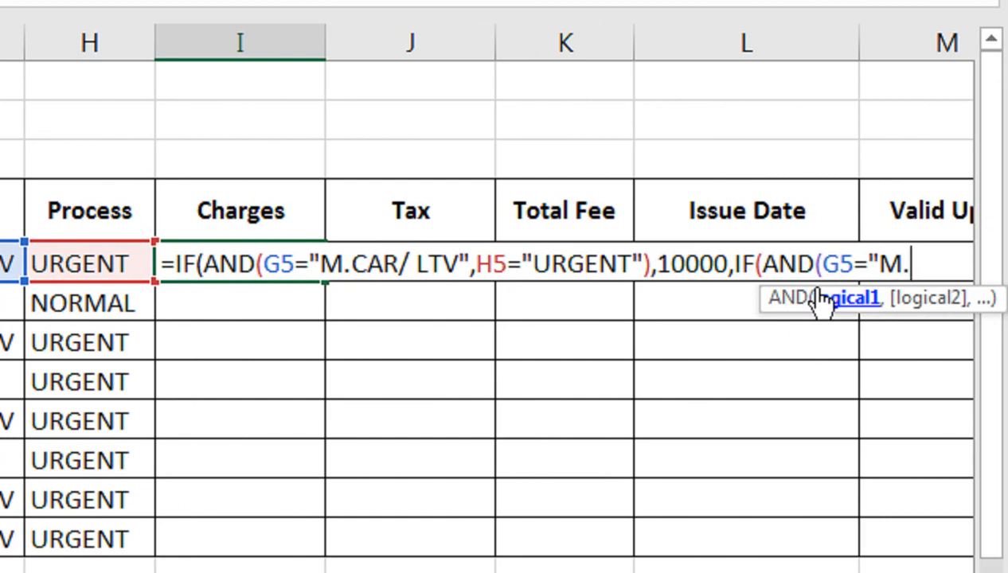
{"action": "type", "text": "CAR/ LTV\","}
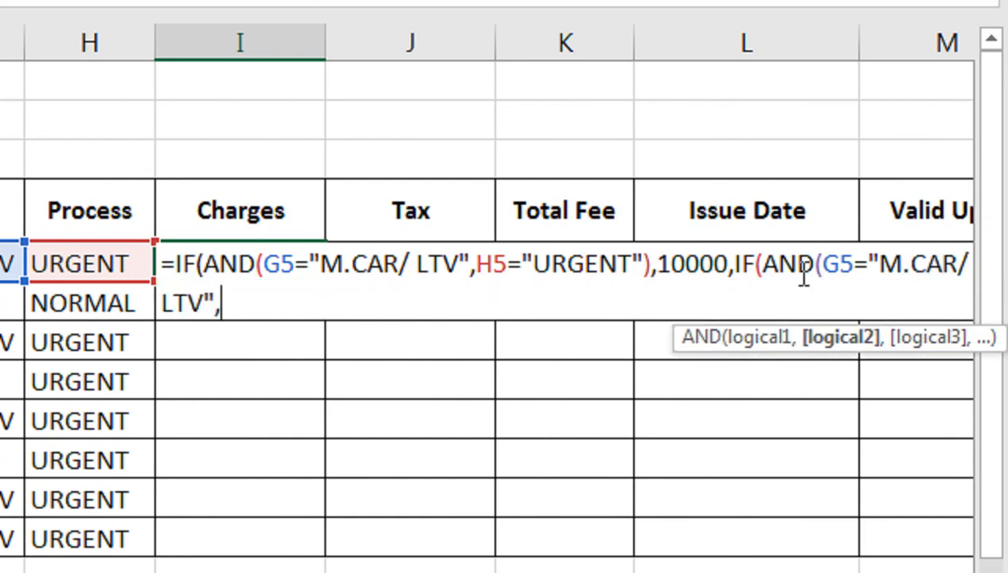
{"action": "left_click", "coordinate": [121, 266]}
{"action": "type", "text": "=\"NORMAL\""}
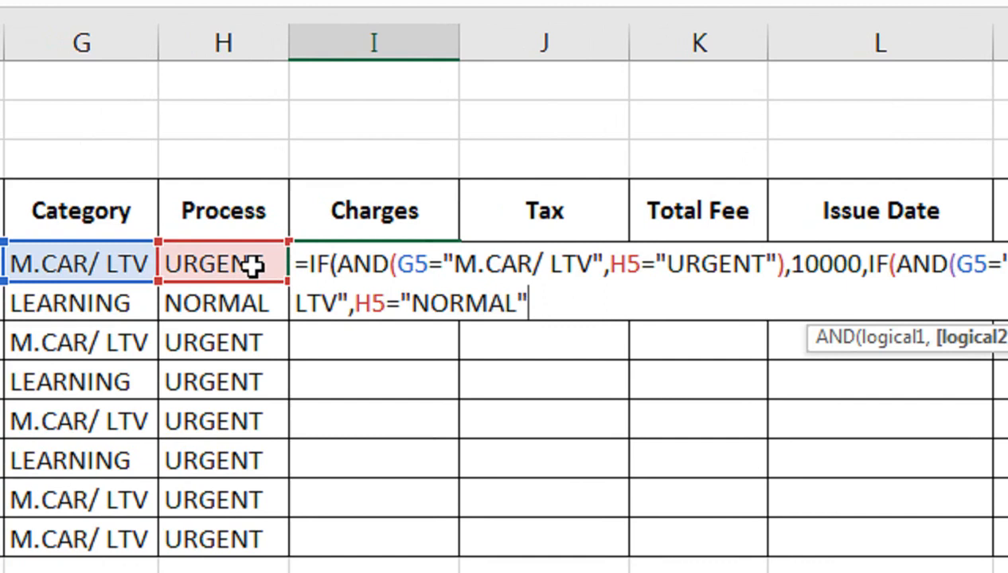
{"action": "type", "text": ")"}
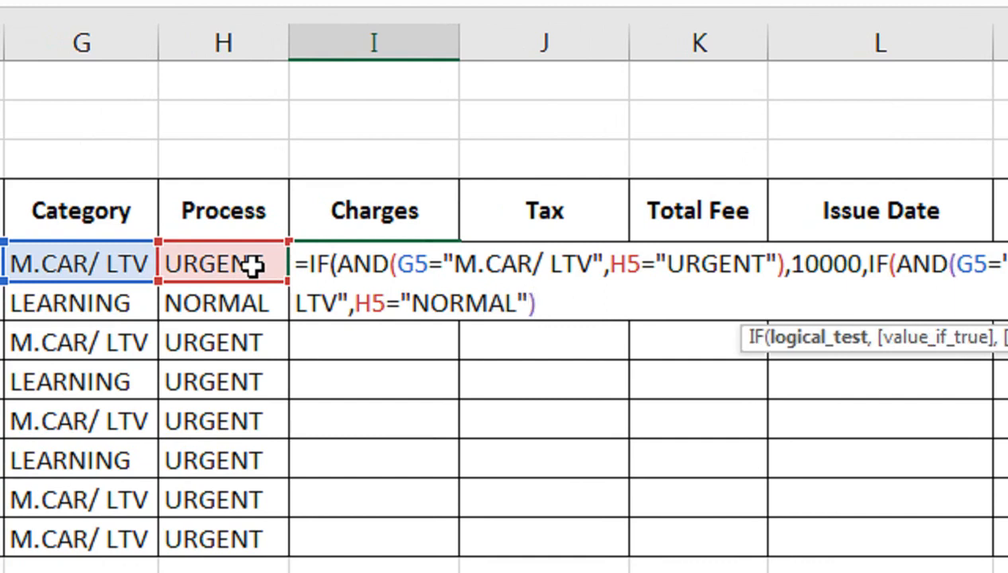
{"action": "type", "text": ","}
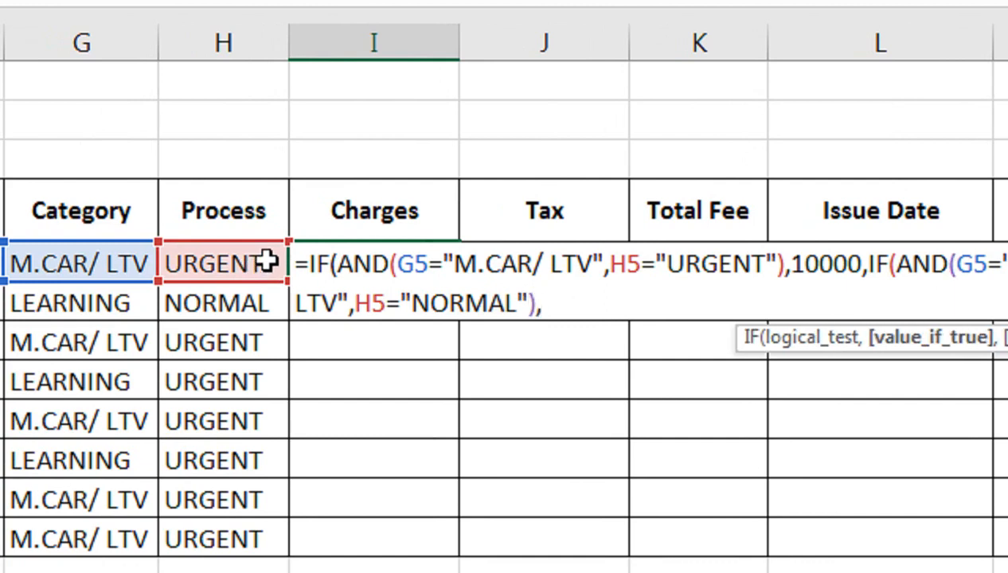
{"action": "type", "text": "8000,IF(A"}
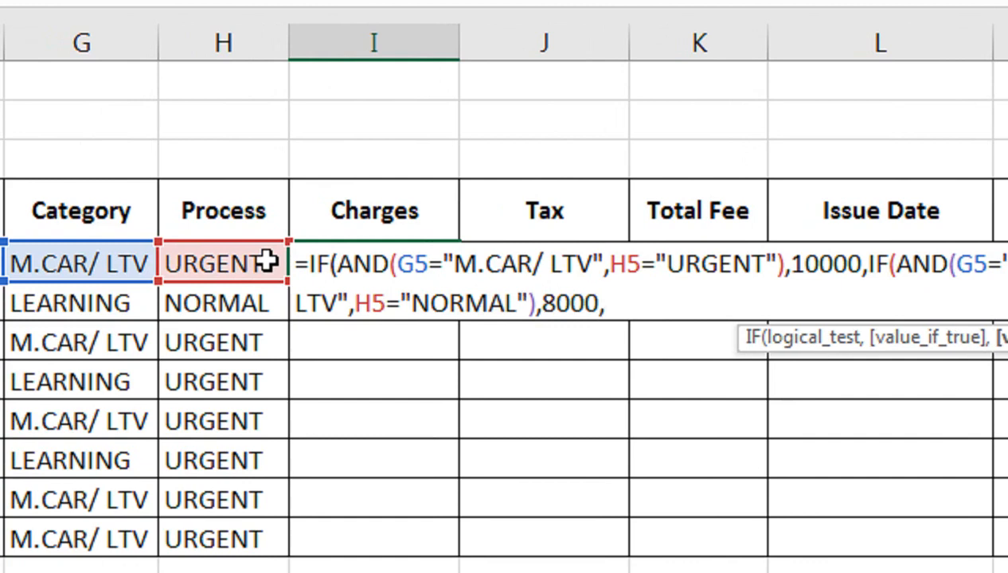
{"action": "type", "text": "ND("}
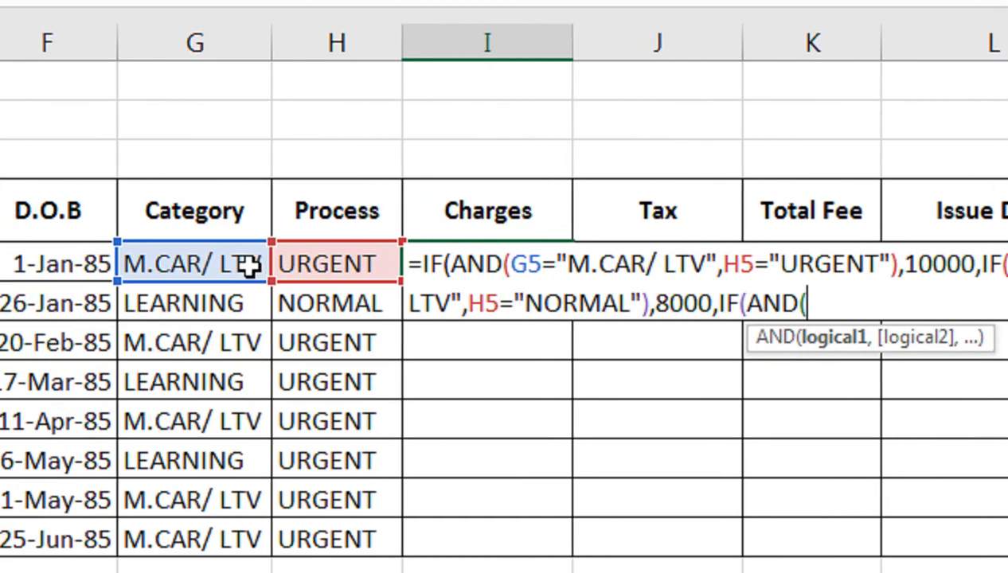
Nest a third IF(AND()) returning 5000 when G5 is "LEARNING" and H5 is "URGENT"
{"action": "left_click", "coordinate": [249, 267]}
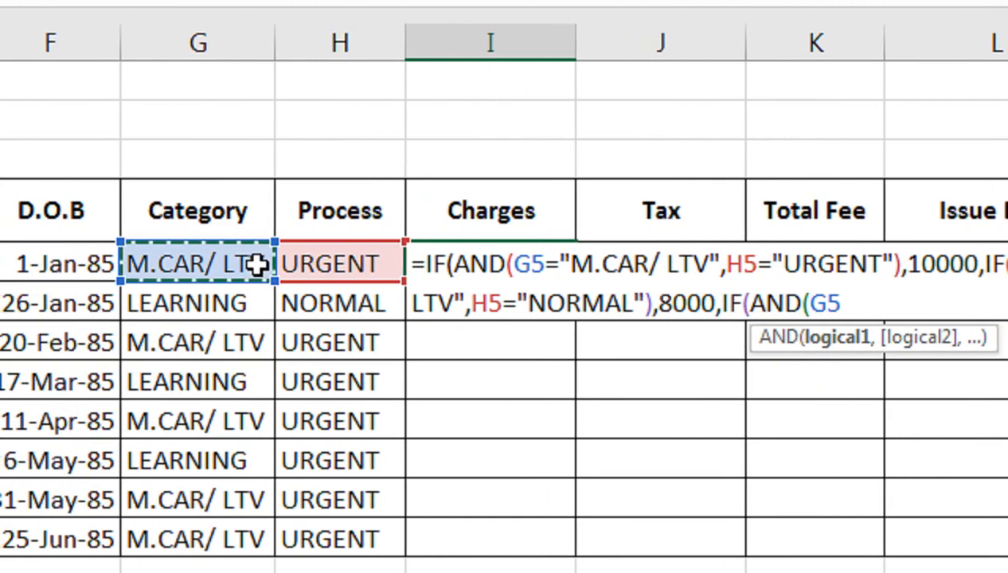
{"action": "type", "text": "=\"LEARNING"}
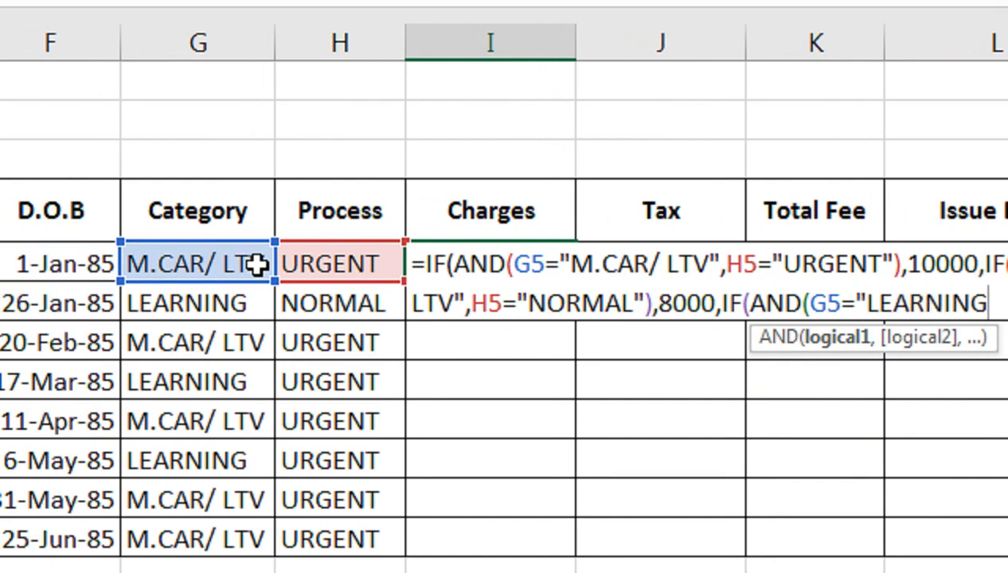
{"action": "type", "text": "\","}
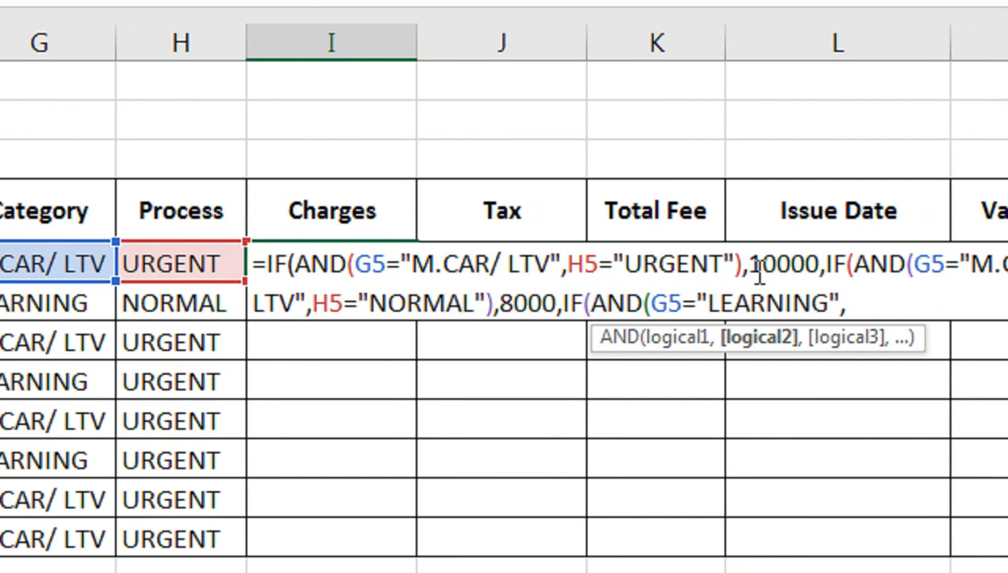
{"action": "left_click", "coordinate": [205, 259]}
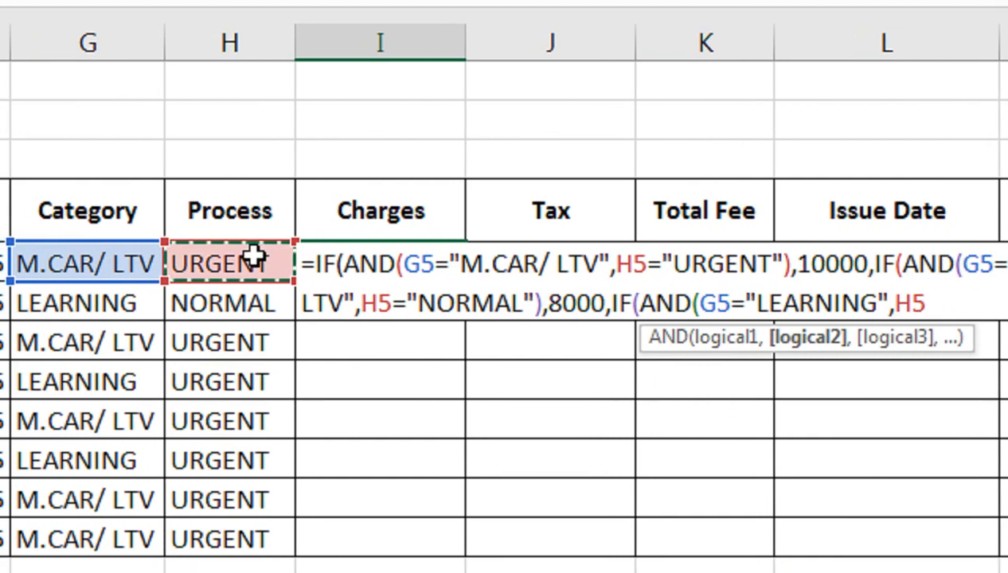
{"action": "type", "text": "="}
{"action": "type", "text": "\"URGE"}
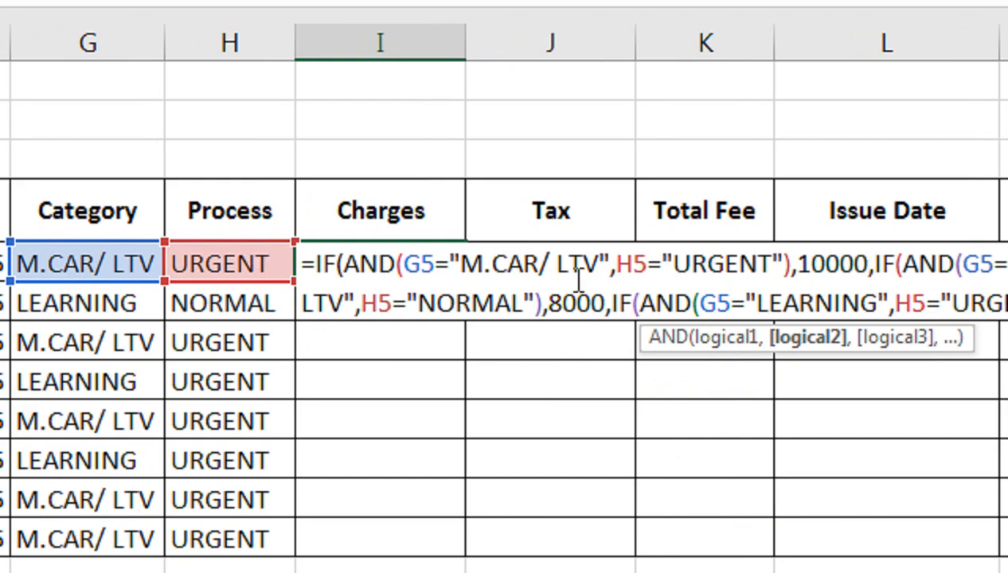
{"action": "type", "text": "NT"}
{"action": "type", "text": "\""}
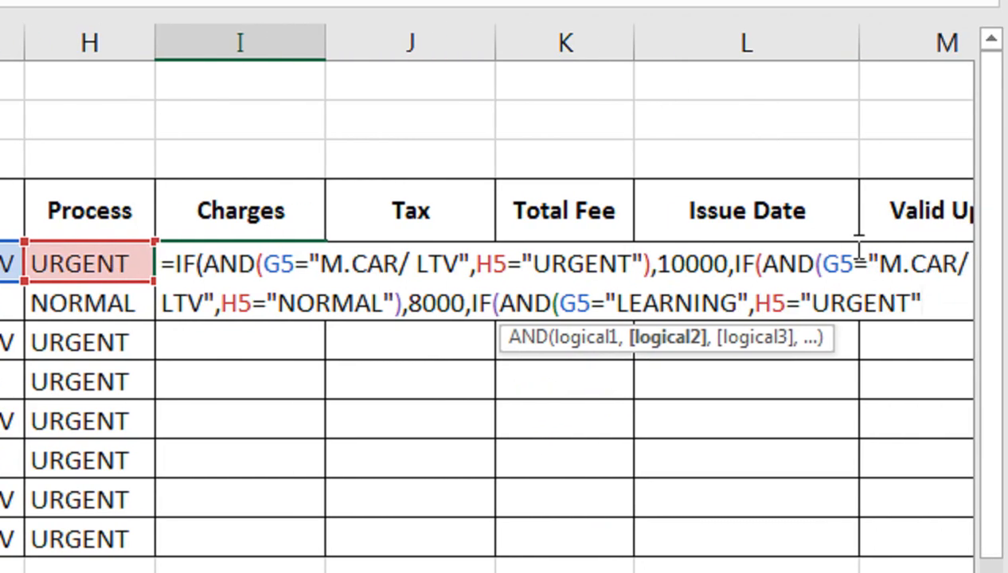
{"action": "type", "text": "("}
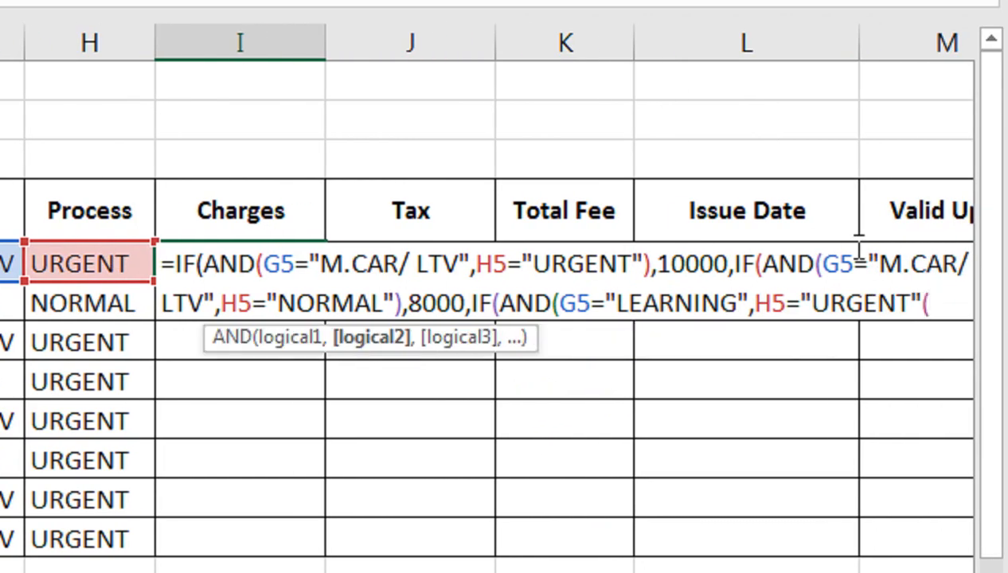
{"action": "key", "text": "BackSpace"}
{"action": "type", "text": ")"}
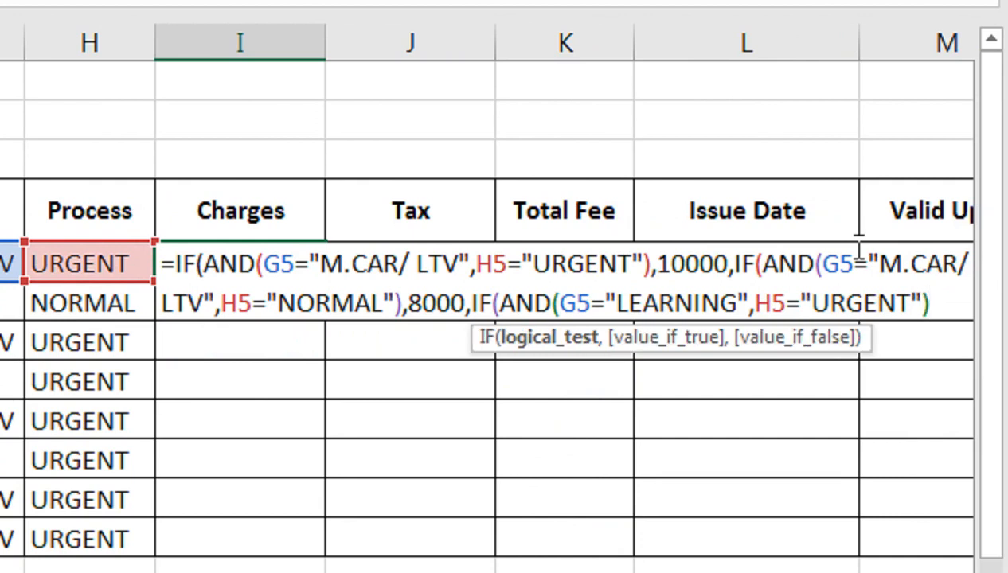
{"action": "type", "text": ",5000"}
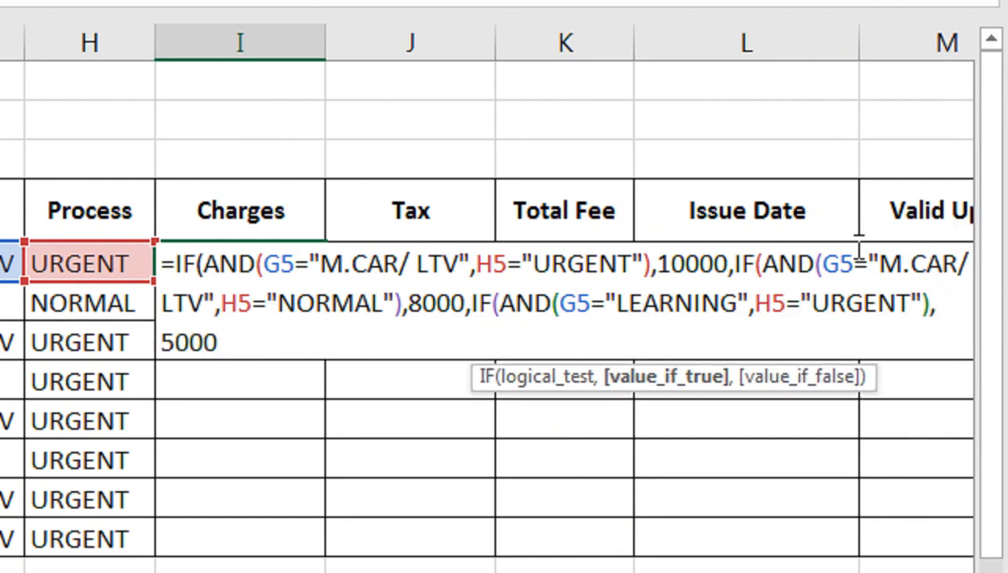
{"action": "type", "text": ","}
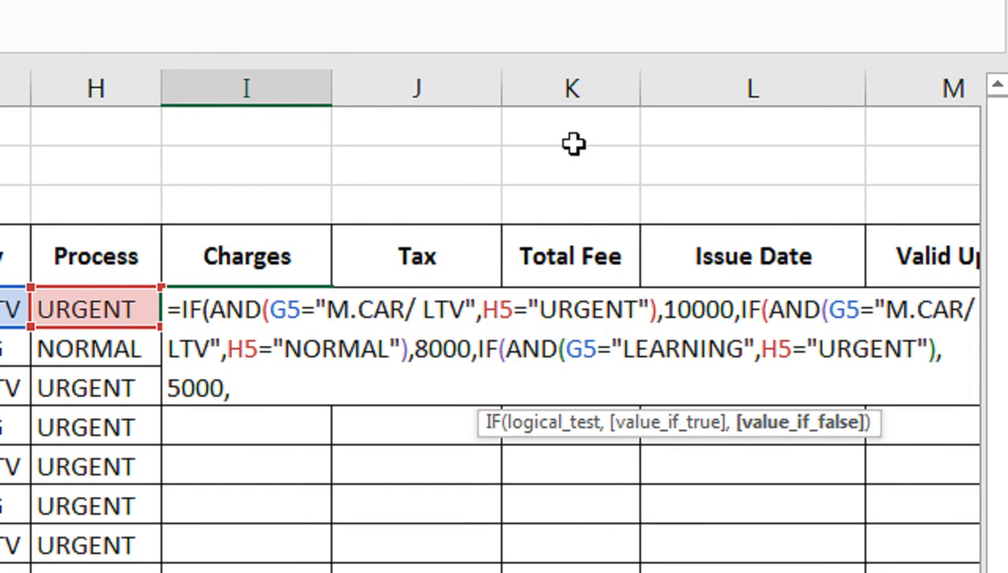
Set 4000 as the final fallback value, close all parentheses and enter the formula in I5
{"action": "type", "text": "2000"}
{"action": "key", "text": "BackSpace"}
{"action": "key", "text": "BackSpace"}
{"action": "key", "text": "BackSpace"}
{"action": "key", "text": "BackSpace"}
{"action": "type", "text": "400"}
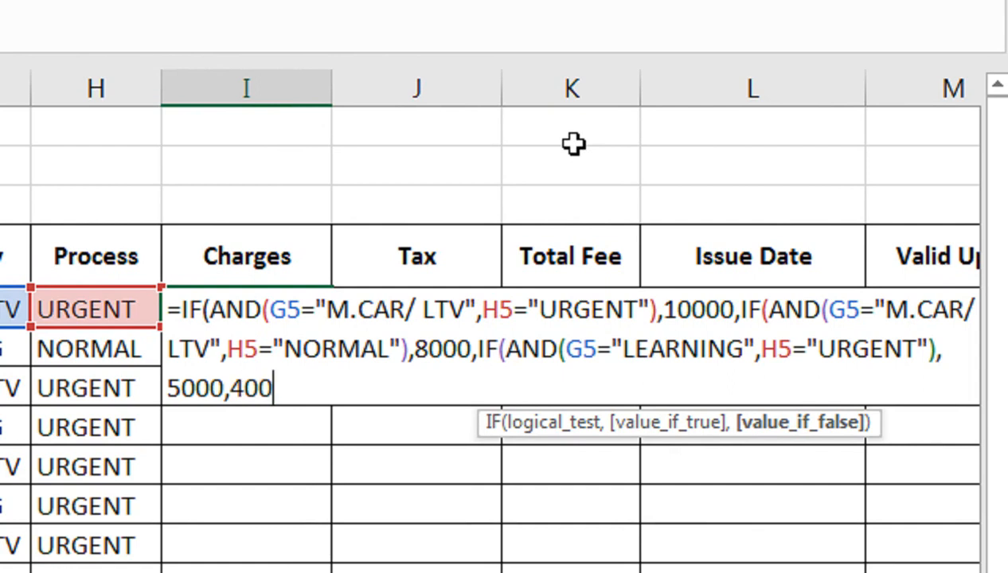
{"action": "type", "text": "0"}
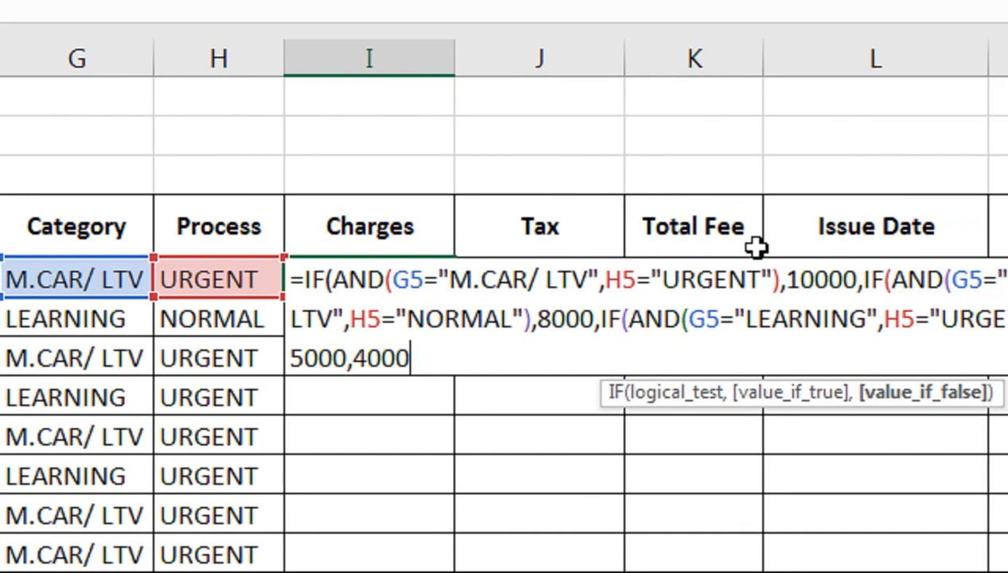
{"action": "type", "text": "))"}
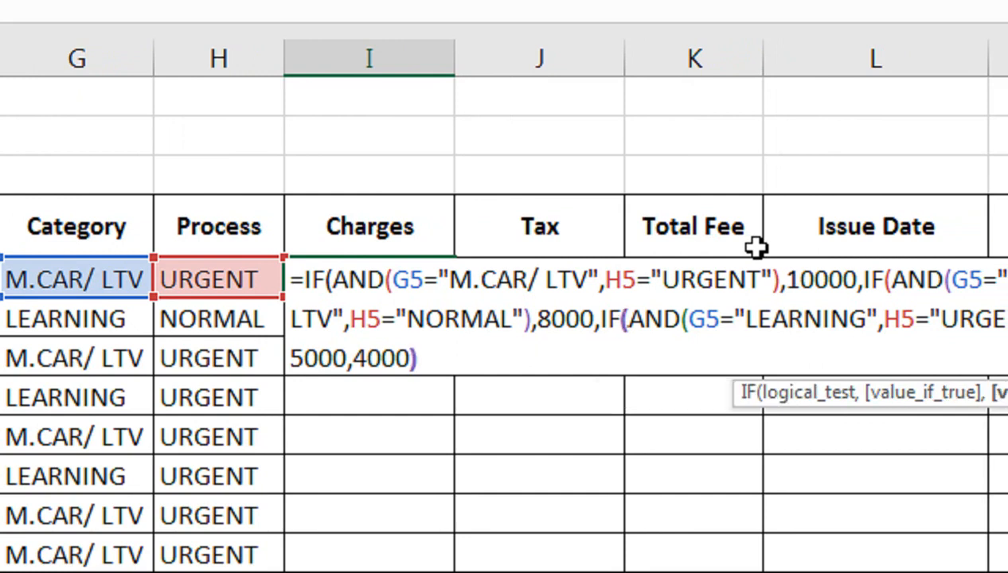
{"action": "type", "text": ")"}
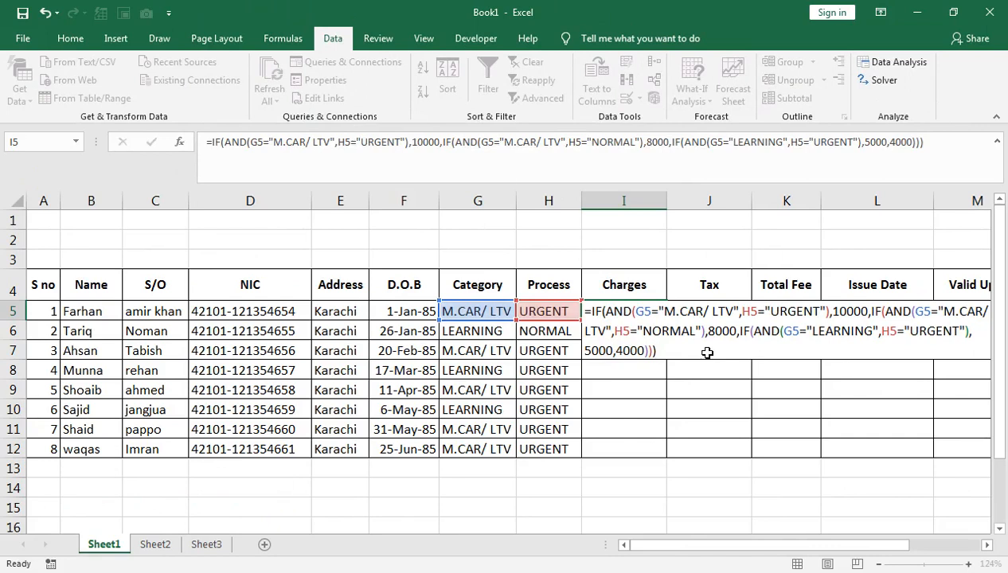
{"action": "key", "text": "Return"}
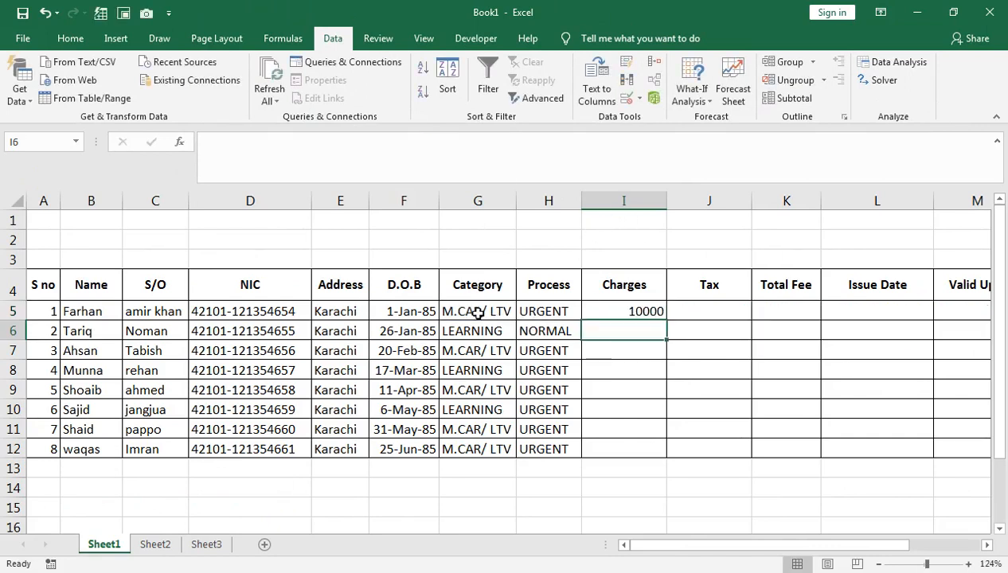
Change the Process of row 5 to NORMAL using its dropdown
{"action": "left_click", "coordinate": [546, 311]}
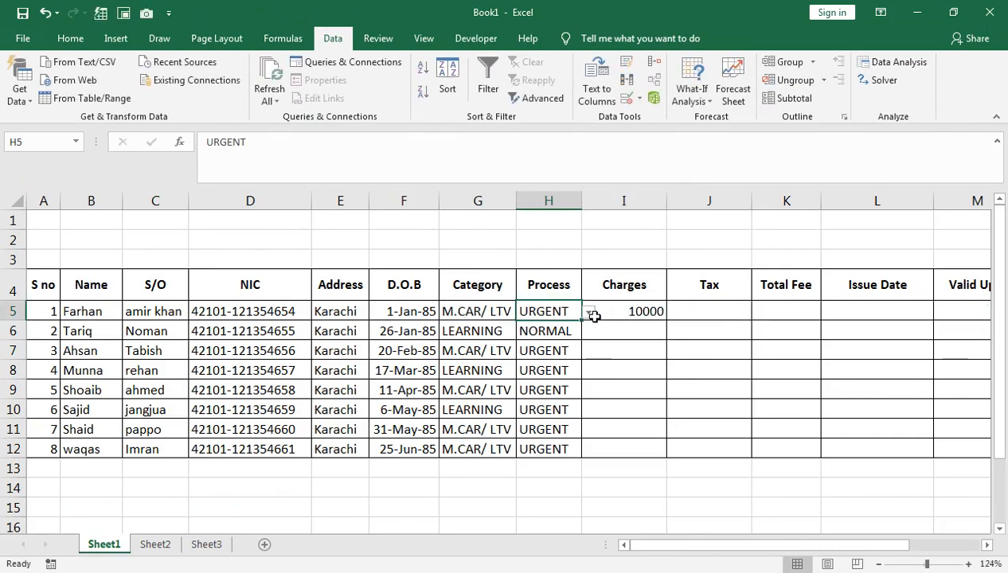
{"action": "left_click", "coordinate": [589, 313]}
{"action": "left_click", "coordinate": [562, 339]}
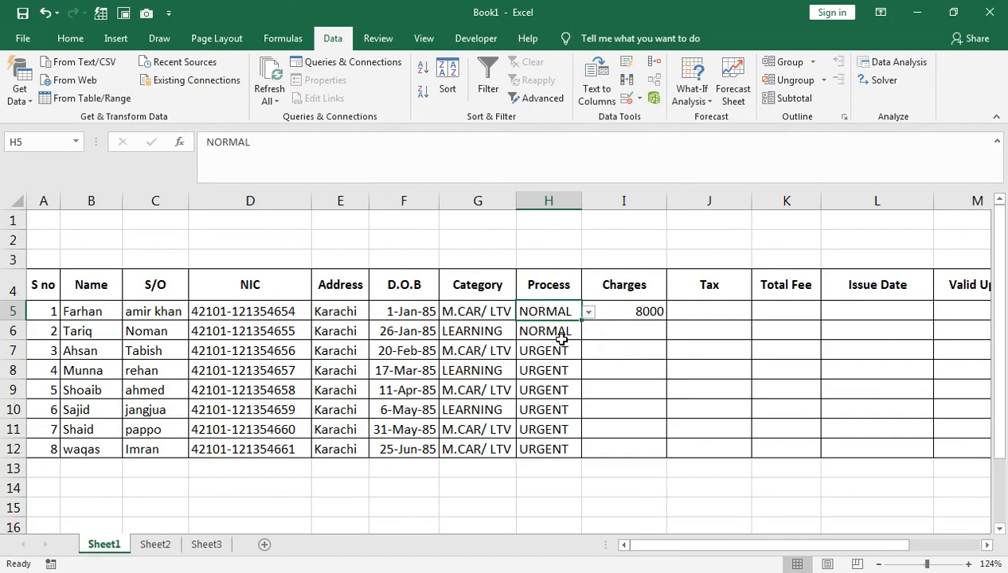
Switch the Process of row 5 back to URGENT using its dropdown
{"action": "left_click", "coordinate": [628, 311]}
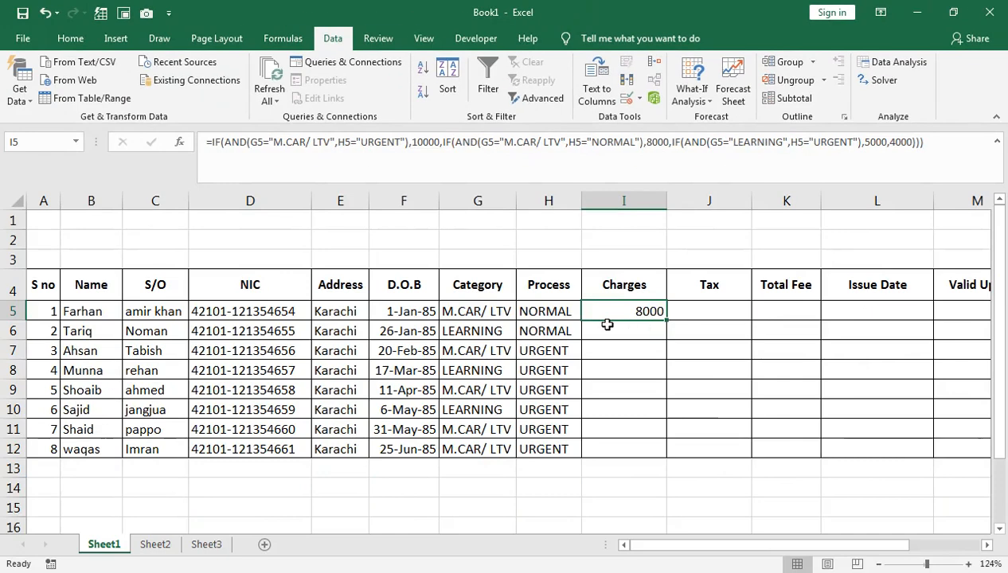
{"action": "left_click", "coordinate": [574, 314]}
{"action": "left_click", "coordinate": [587, 312]}
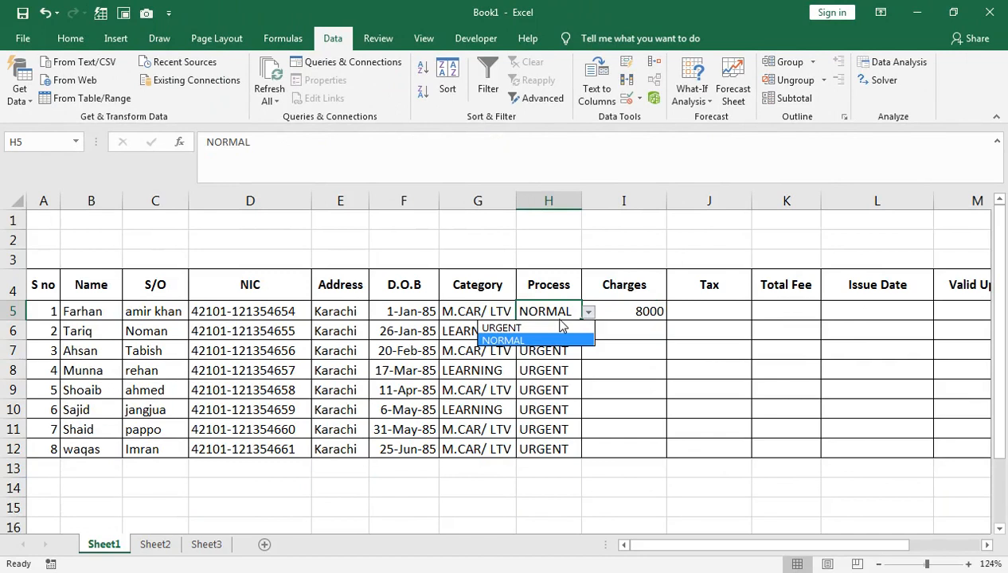
{"action": "left_click", "coordinate": [560, 329]}
Fill the Charges formula from I5 down to row 12
{"action": "left_click", "coordinate": [659, 312]}
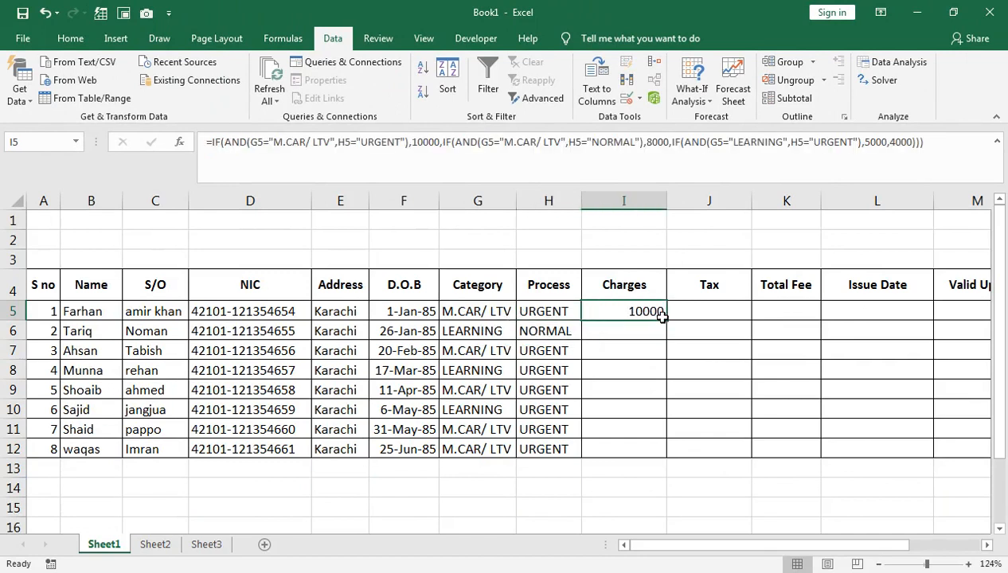
{"action": "left_click_drag", "start_coordinate": [665, 319], "coordinate": [648, 462]}
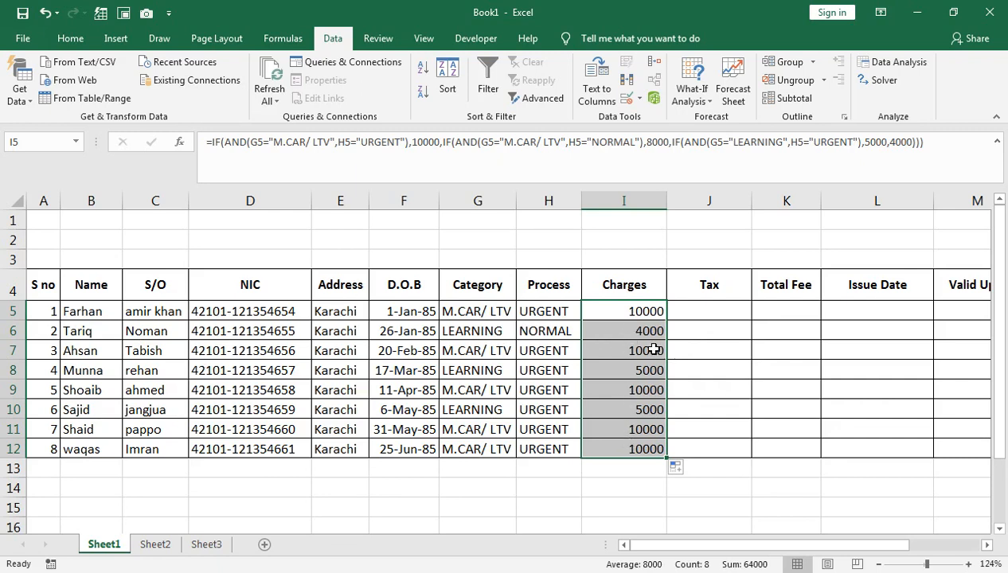
Calculate tax in J5 with the formula =I5*2/100 and fill it down to row 12
{"action": "left_click", "coordinate": [702, 312]}
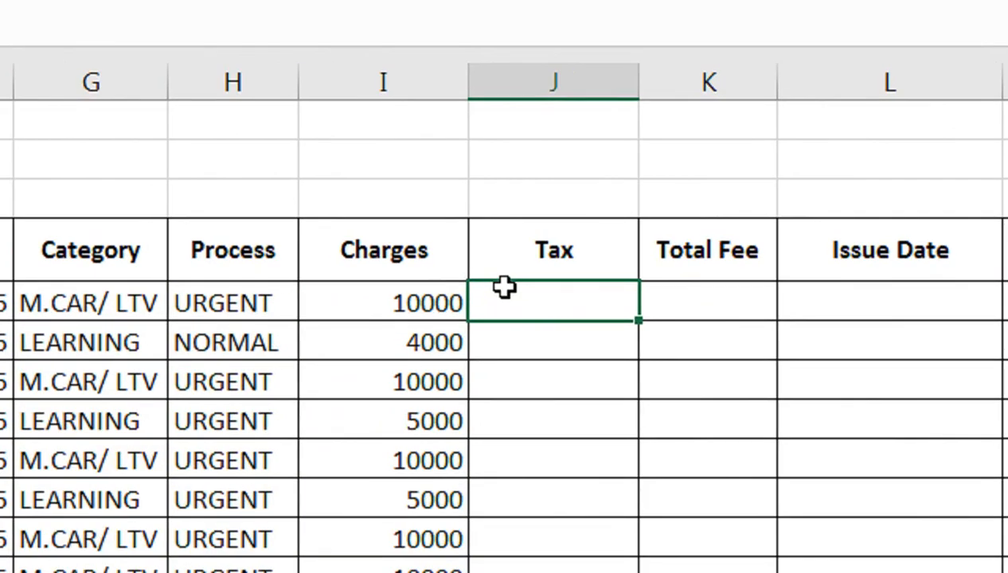
{"action": "type", "text": "="}
{"action": "left_click", "coordinate": [354, 312]}
{"action": "type", "text": "/"}
{"action": "key", "text": "BackSpace"}
{"action": "type", "text": "*2/100"}
{"action": "key", "text": "Return"}
{"action": "left_click", "coordinate": [487, 297]}
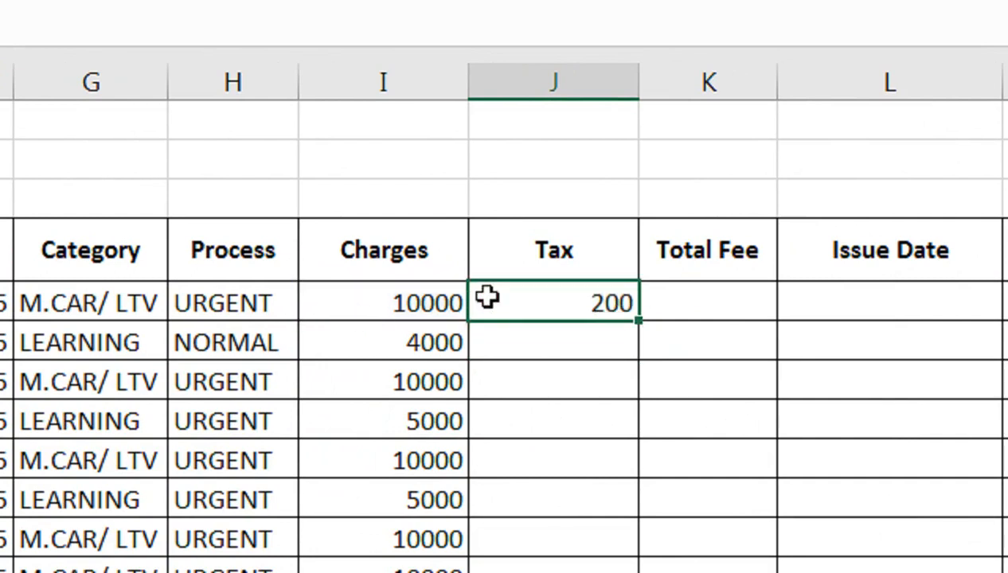
{"action": "left_click_drag", "start_coordinate": [638, 322], "coordinate": [637, 446]}
Rename the Tax column header to "Tax 2%"
{"action": "scroll", "coordinate": [618, 137], "scroll_direction": "up", "scroll_amount": 1}
{"action": "double_click", "coordinate": [621, 142]}
{"action": "type", "text": "2%"}
{"action": "key", "text": "Return"}
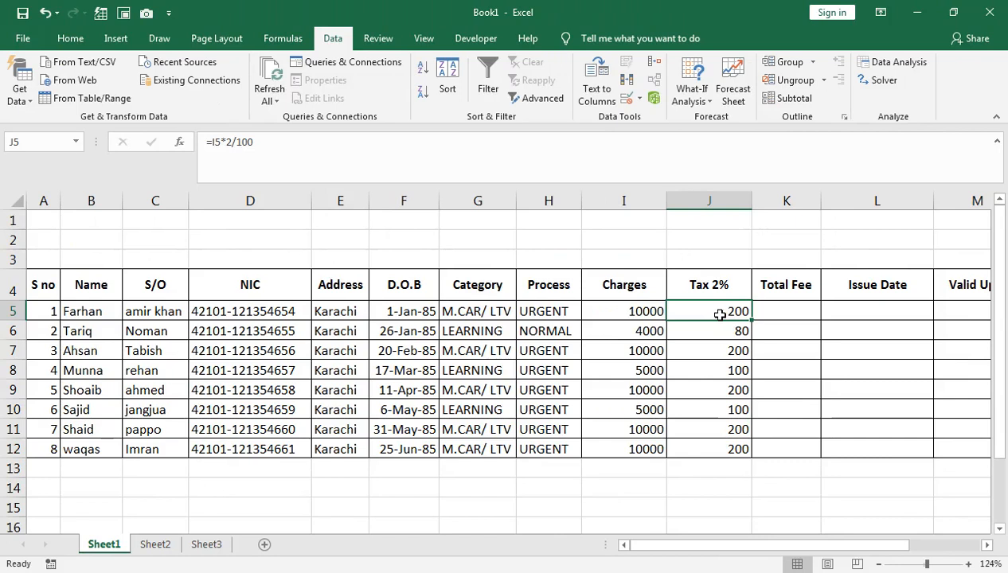
Center-align the tax values in J5:J12
{"action": "left_click_drag", "start_coordinate": [580, 199], "coordinate": [571, 464]}
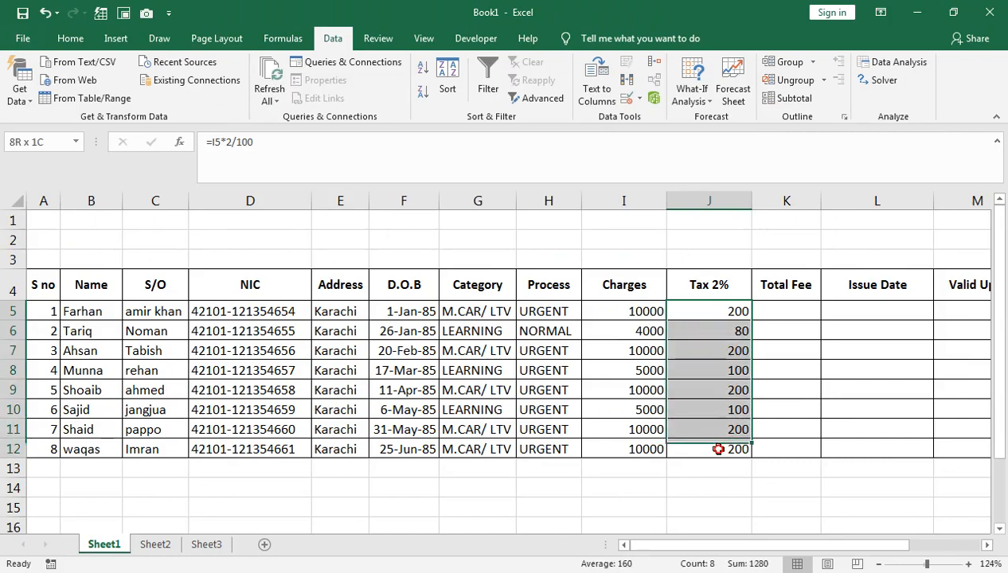
{"action": "left_click_drag", "start_coordinate": [717, 448], "coordinate": [717, 450]}
{"action": "left_click", "coordinate": [70, 38]}
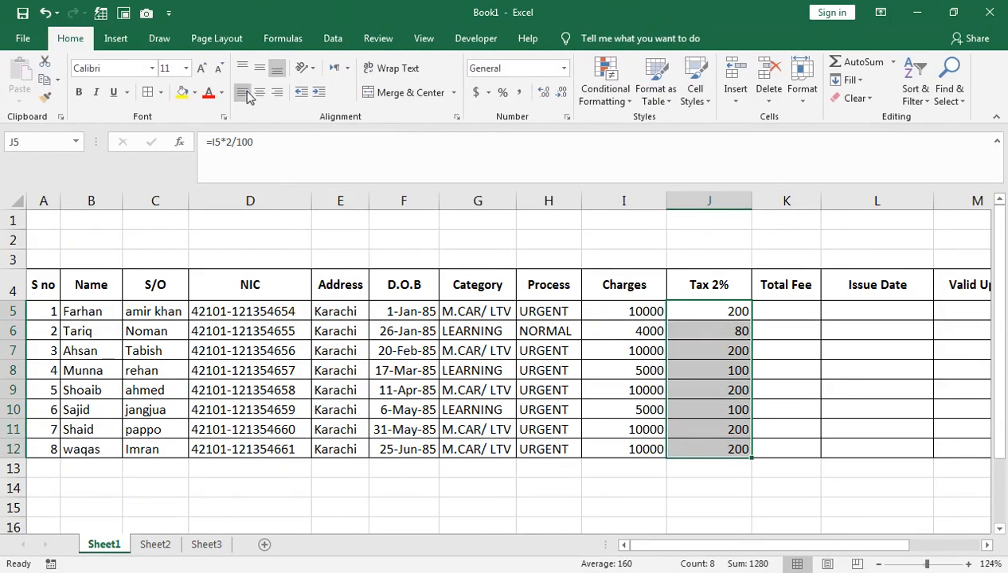
{"action": "left_click", "coordinate": [243, 92]}
{"action": "left_click", "coordinate": [260, 93]}
Calculate Total Fee in K5 with the formula =I5+J5 and fill it down to row 12
{"action": "left_click", "coordinate": [764, 316]}
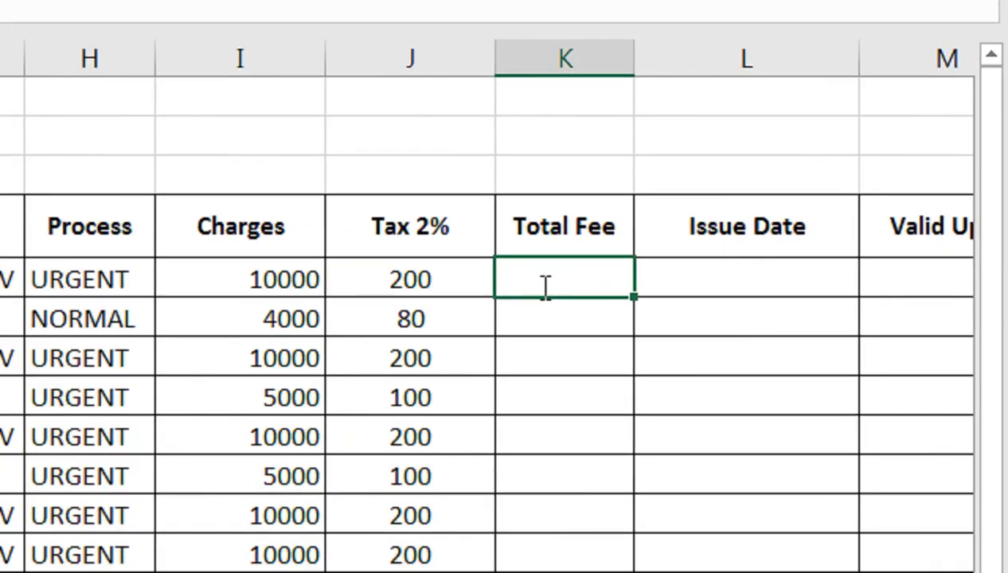
{"action": "type", "text": "="}
{"action": "key", "text": "Left"}
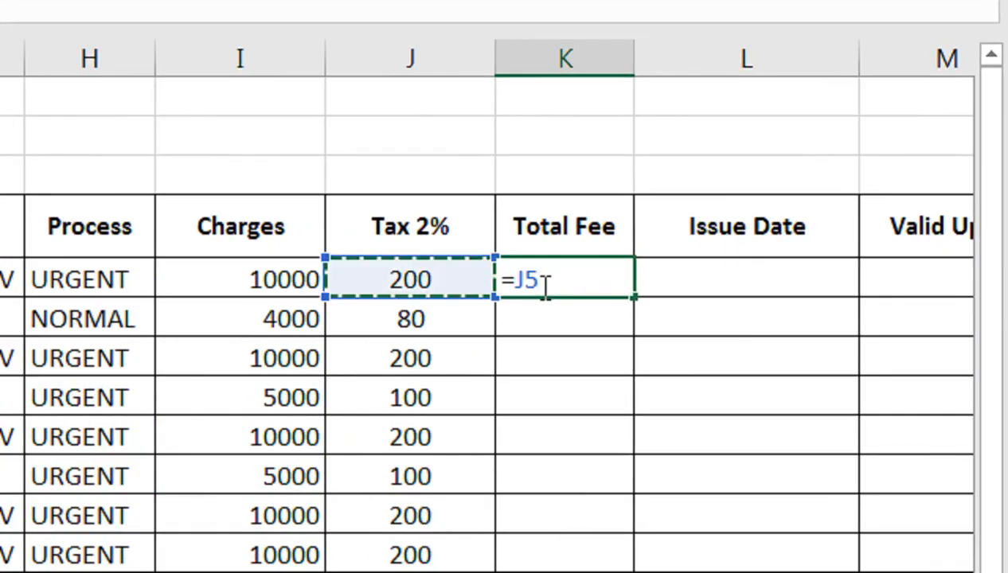
{"action": "key", "text": "Left"}
{"action": "type", "text": "*"}
{"action": "key", "text": "Left"}
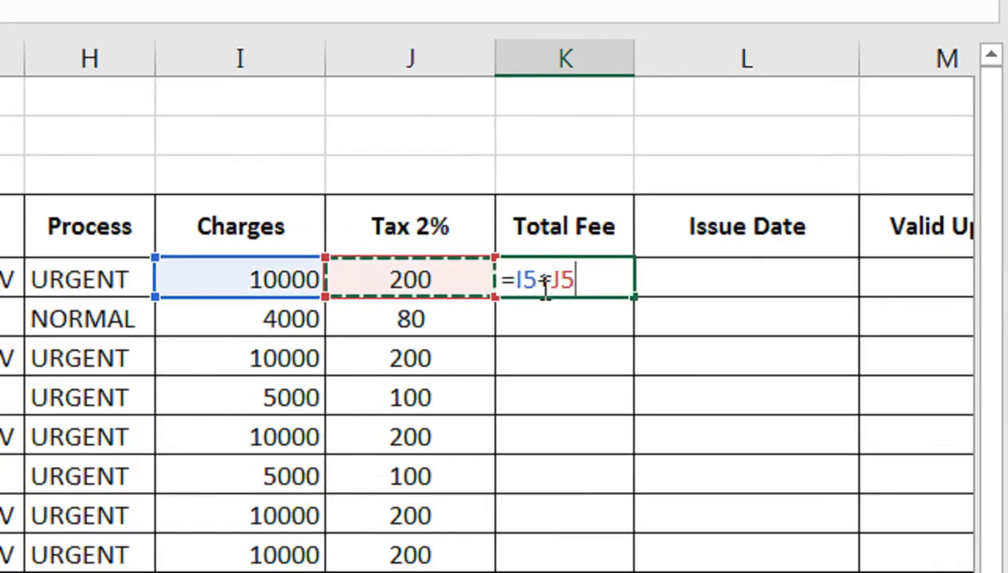
{"action": "key", "text": "Return"}
{"action": "left_click", "coordinate": [541, 285]}
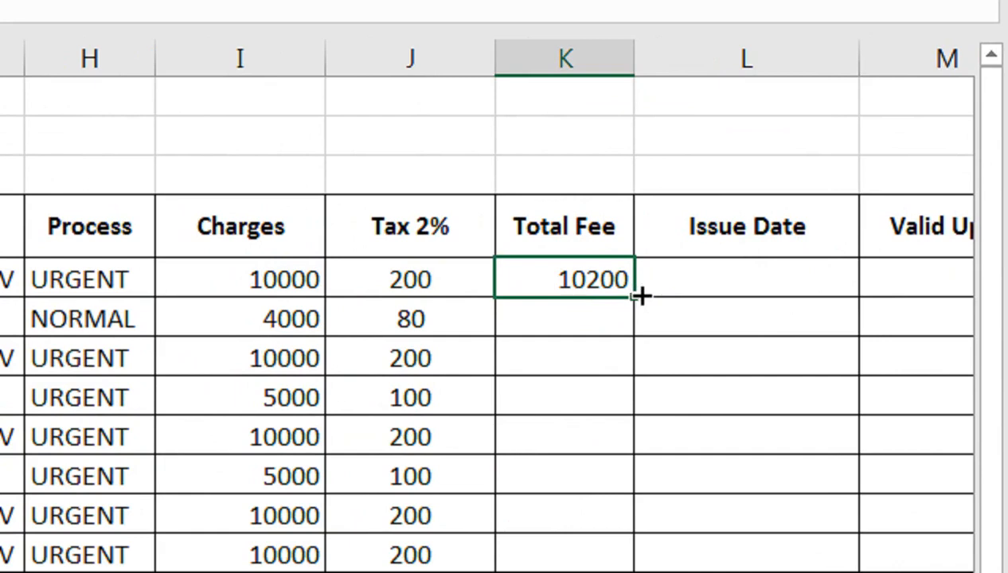
{"action": "left_click_drag", "start_coordinate": [642, 295], "coordinate": [629, 570]}
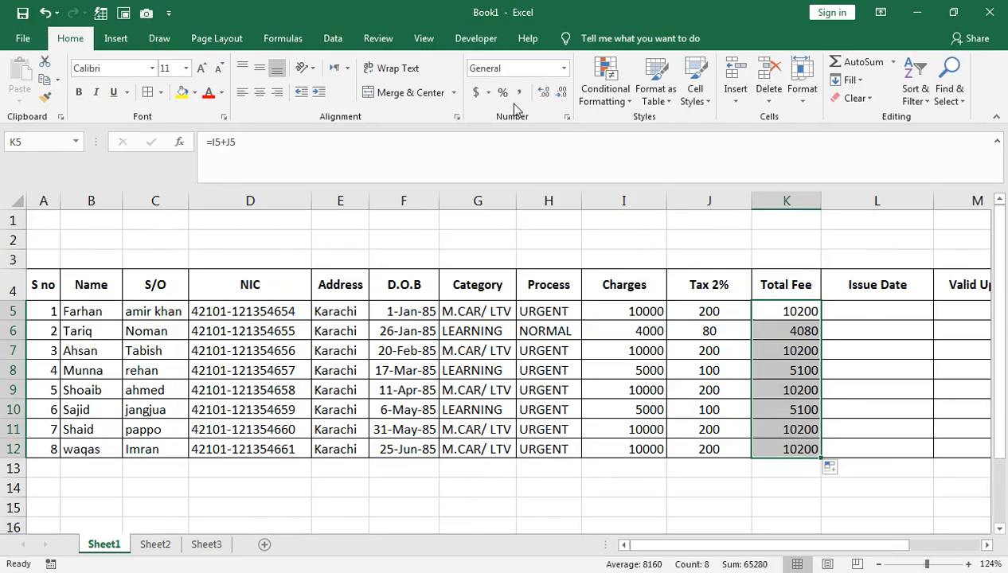
Apply comma style to the Total Fee values and autofit the width of column K
{"action": "left_click", "coordinate": [518, 92]}
{"action": "double_click", "coordinate": [820, 201]}
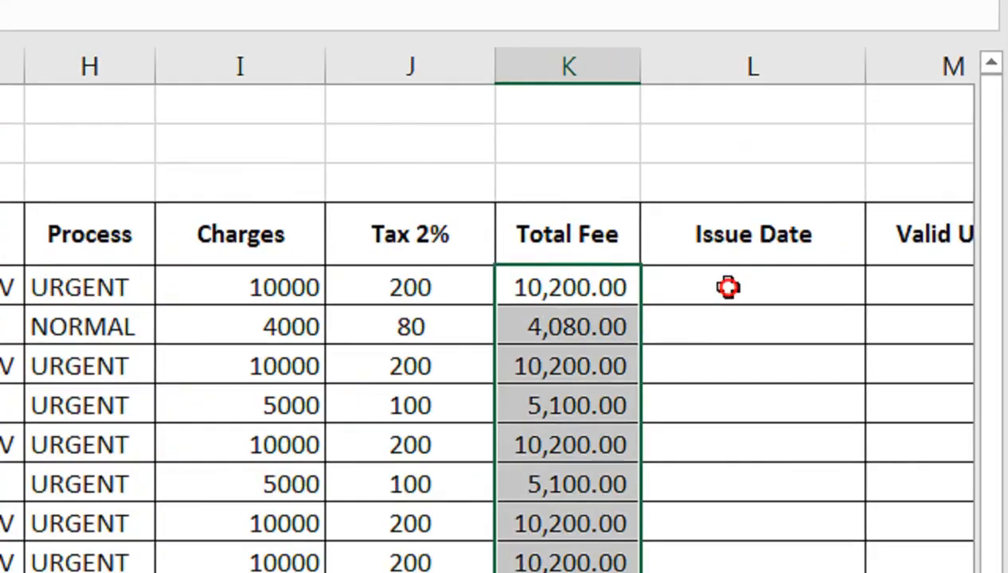
Enter =TODAY() as the issue date in L5 and format it as a date
{"action": "left_click", "coordinate": [717, 232]}
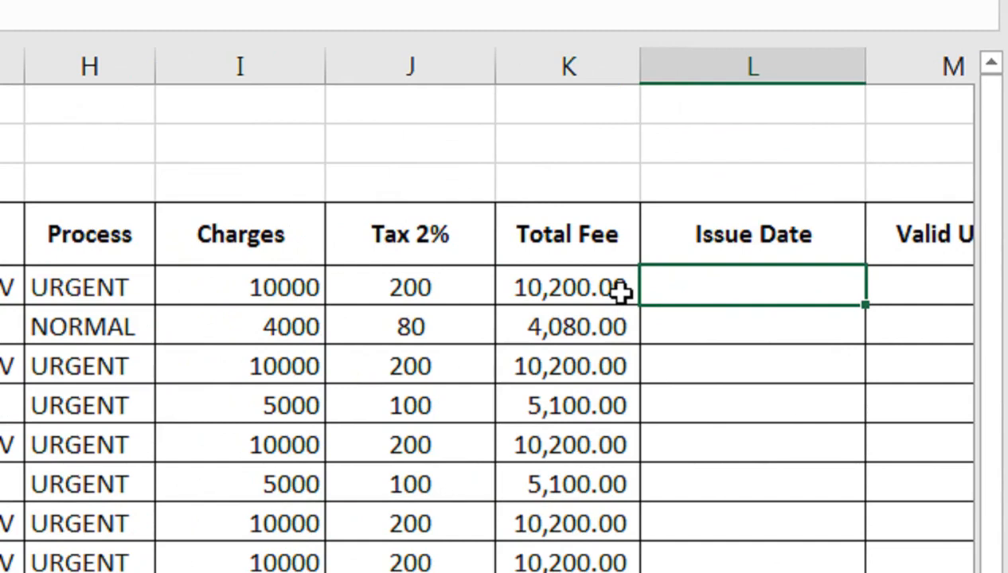
{"action": "type", "text": "=TODAY()"}
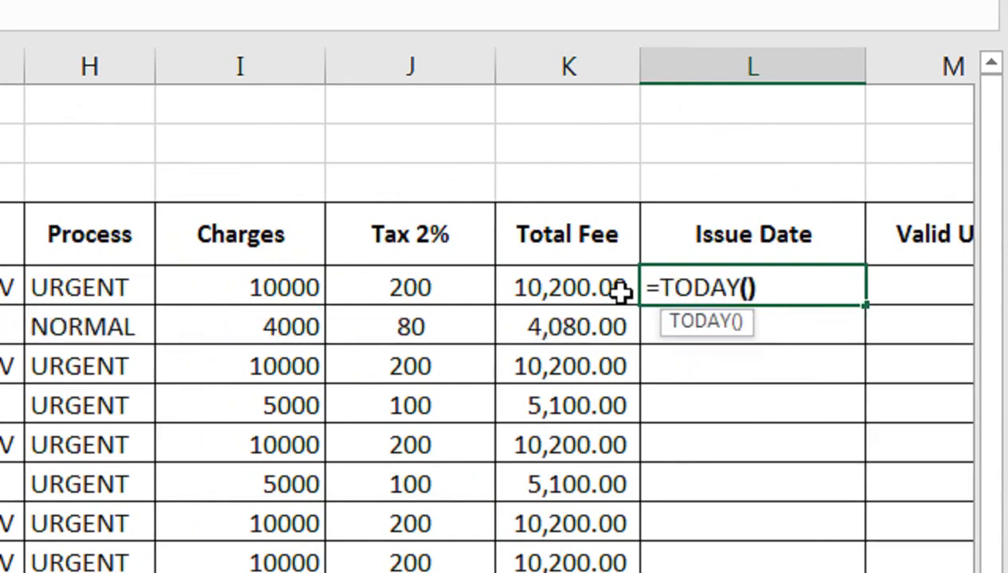
{"action": "key", "text": "Return"}
{"action": "left_click", "coordinate": [731, 291]}
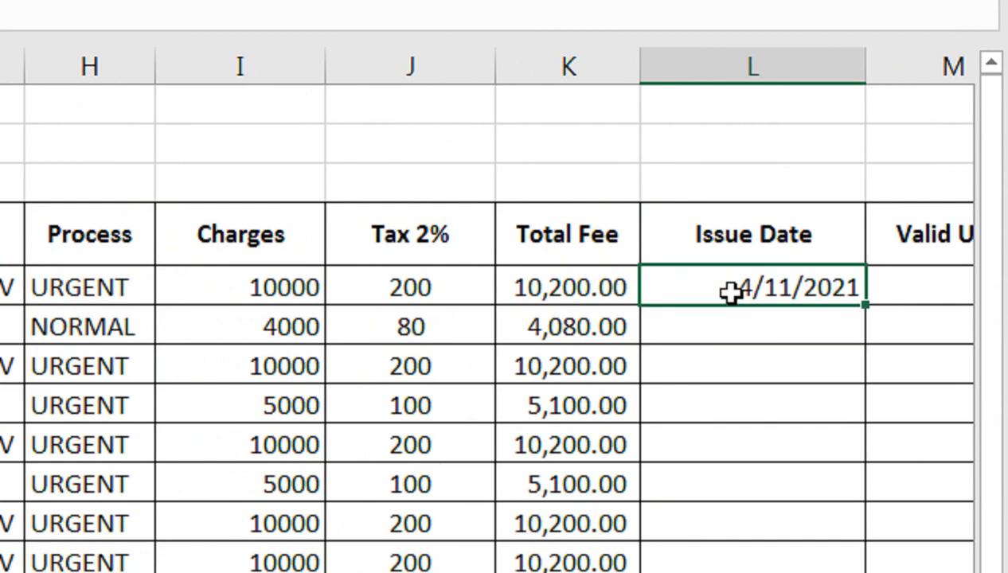
{"action": "key", "text": "ctrl+shift+3"}
Fill the issue date from L5 down to row 12
{"action": "left_click", "coordinate": [788, 331]}
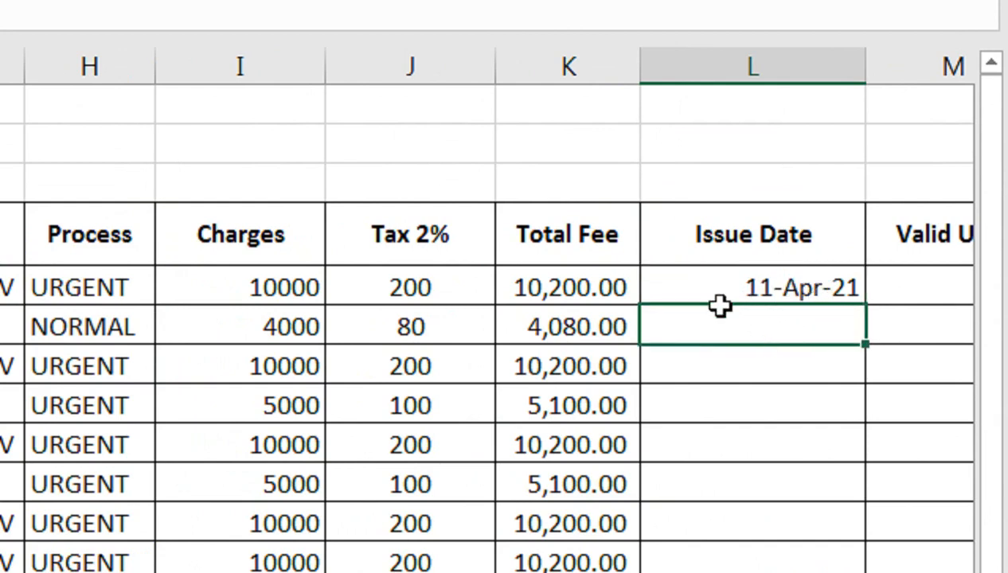
{"action": "left_click", "coordinate": [764, 291]}
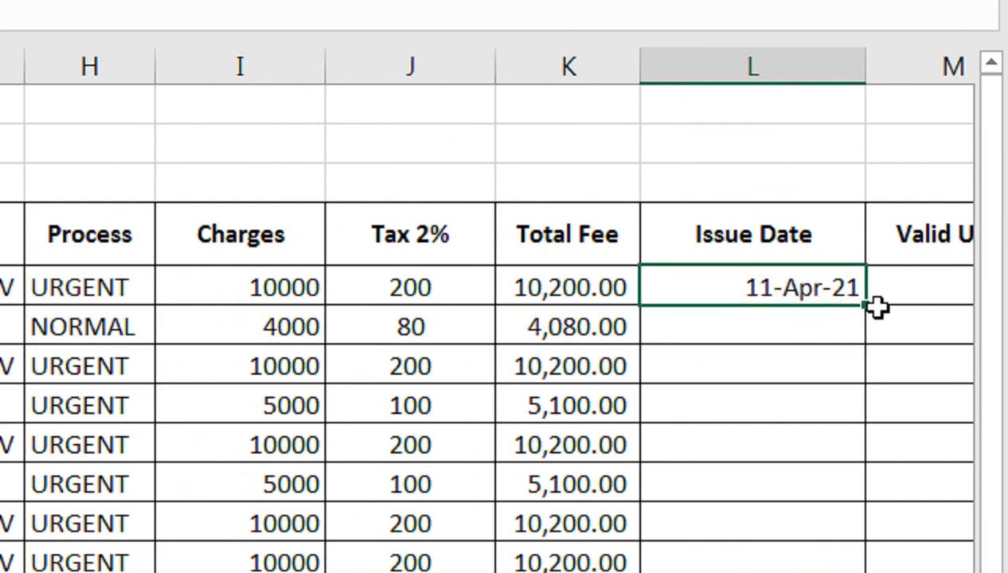
{"action": "left_click_drag", "start_coordinate": [867, 305], "coordinate": [852, 546]}
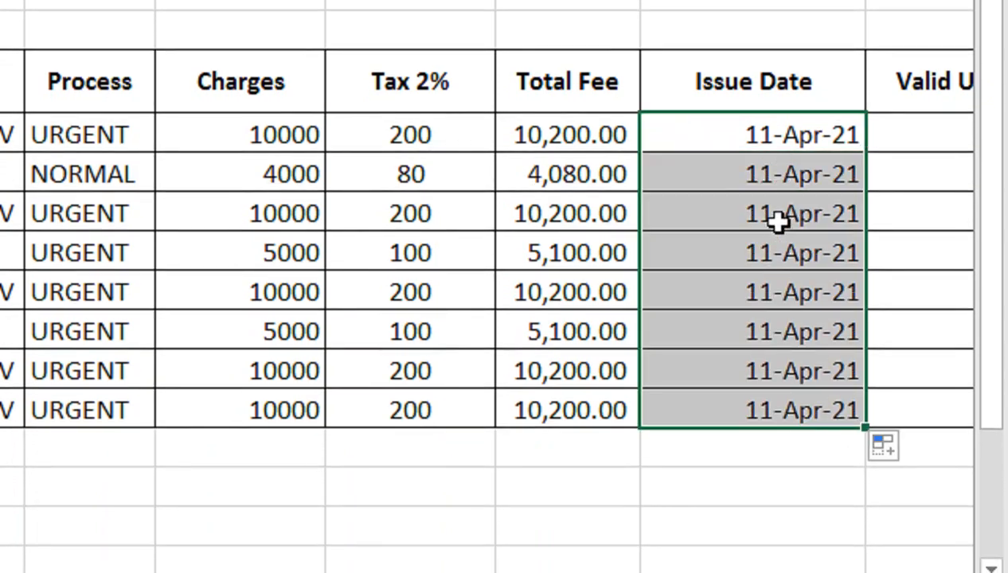
Replace the issue date in L6 with the formula =L5+3
{"action": "left_click", "coordinate": [790, 169]}
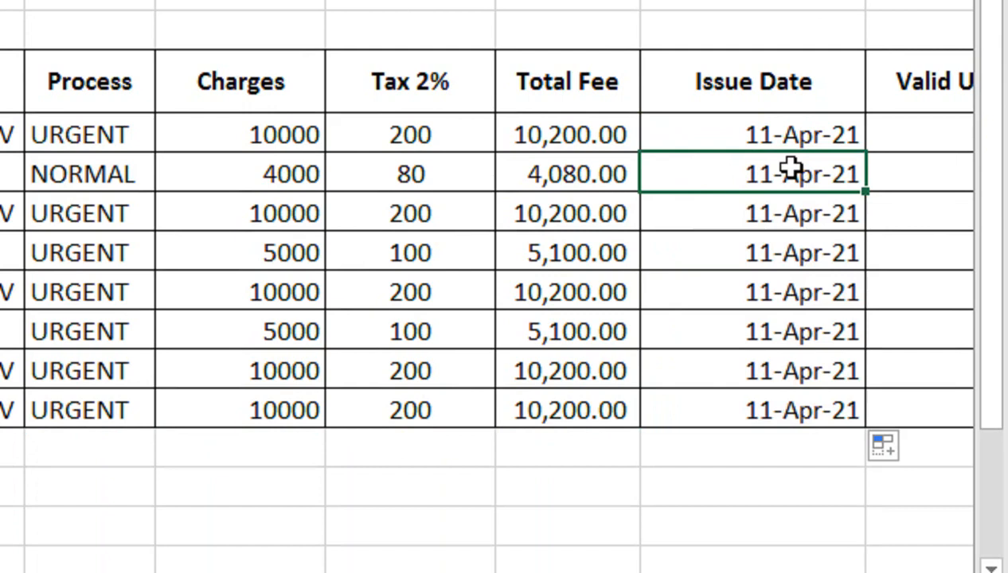
{"action": "key", "text": "Delete"}
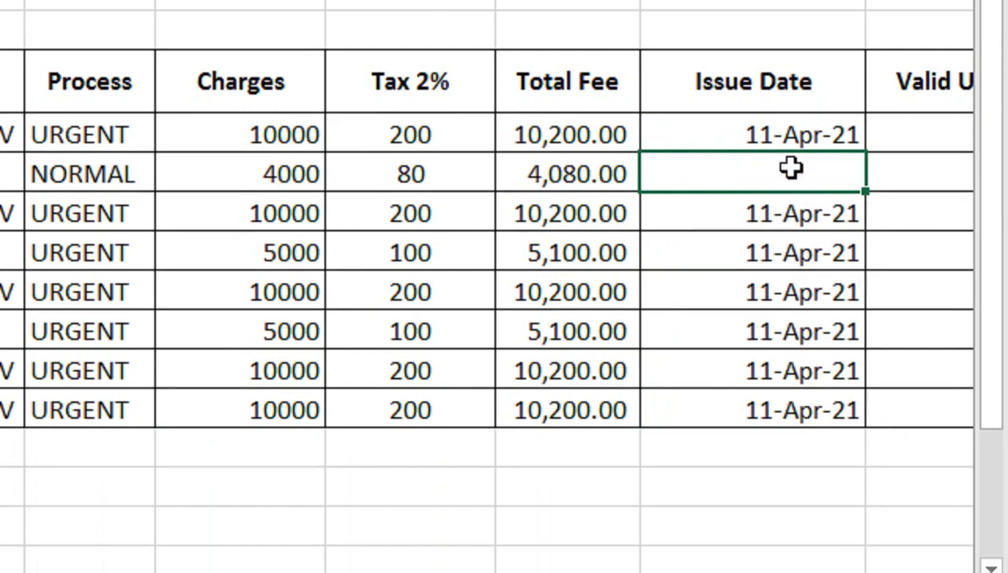
{"action": "type", "text": "="}
{"action": "key", "text": "Up"}
{"action": "type", "text": "+3"}
{"action": "key", "text": "Return"}
Fill the L6 date formula down to row 12
{"action": "left_click", "coordinate": [788, 169]}
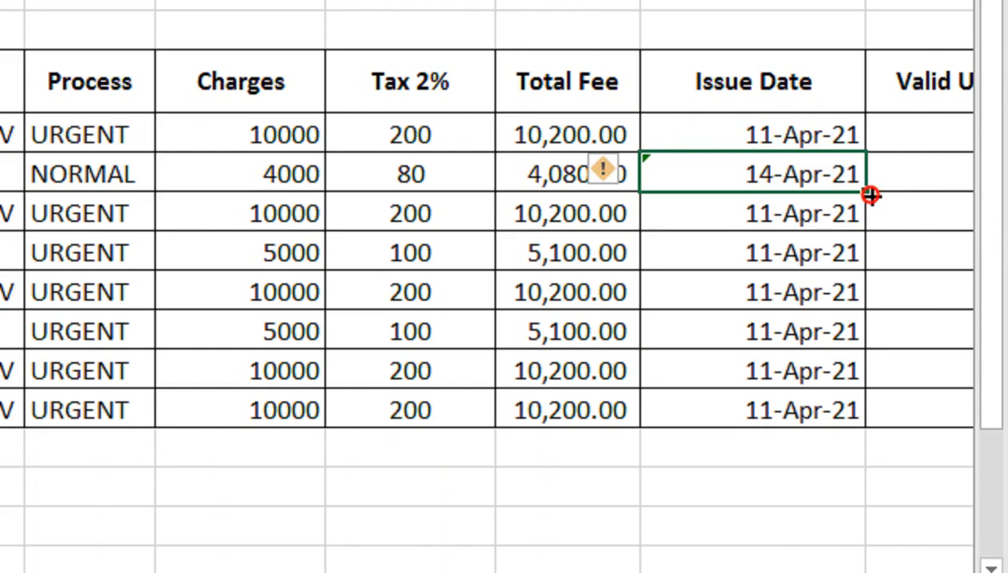
{"action": "left_click_drag", "start_coordinate": [870, 195], "coordinate": [870, 414]}
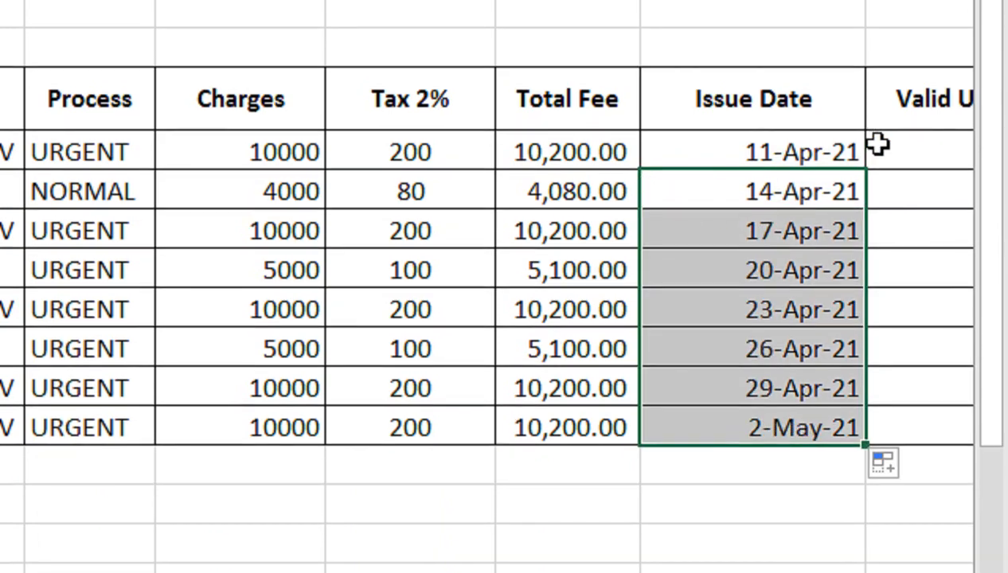
{"action": "left_click", "coordinate": [878, 126]}
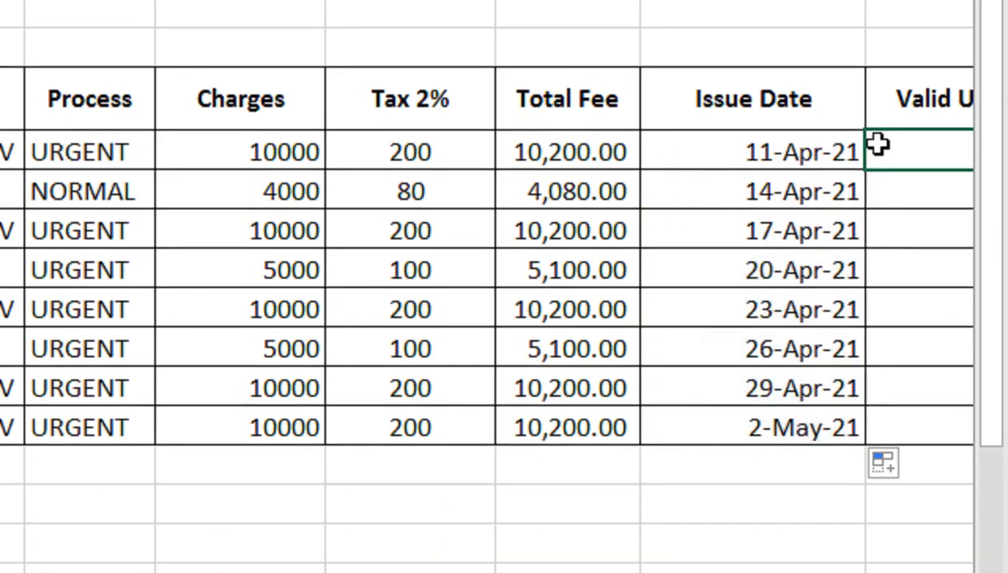
{"action": "key", "text": "Right"}
{"action": "key", "text": "Left"}
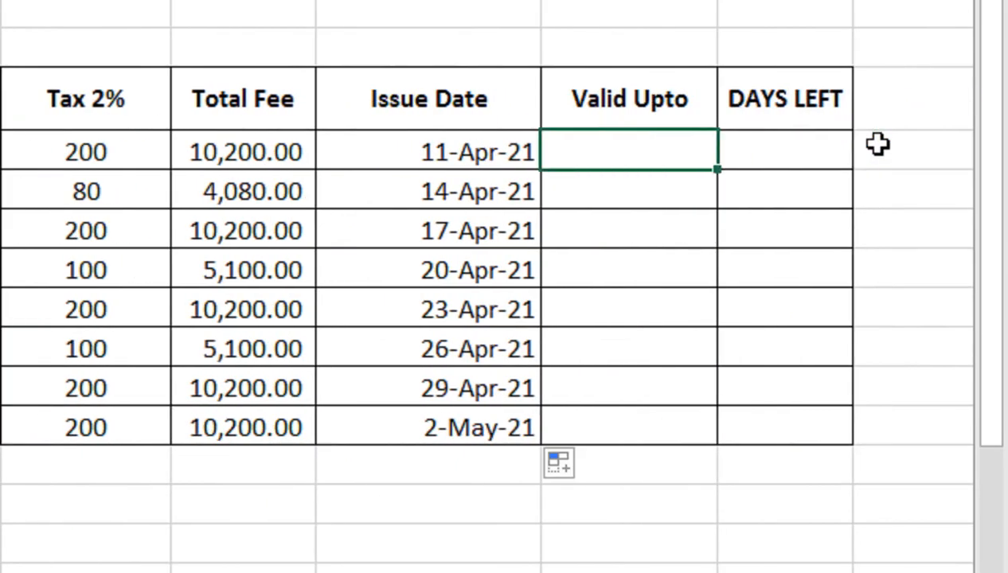
{"action": "key", "text": "Left"}
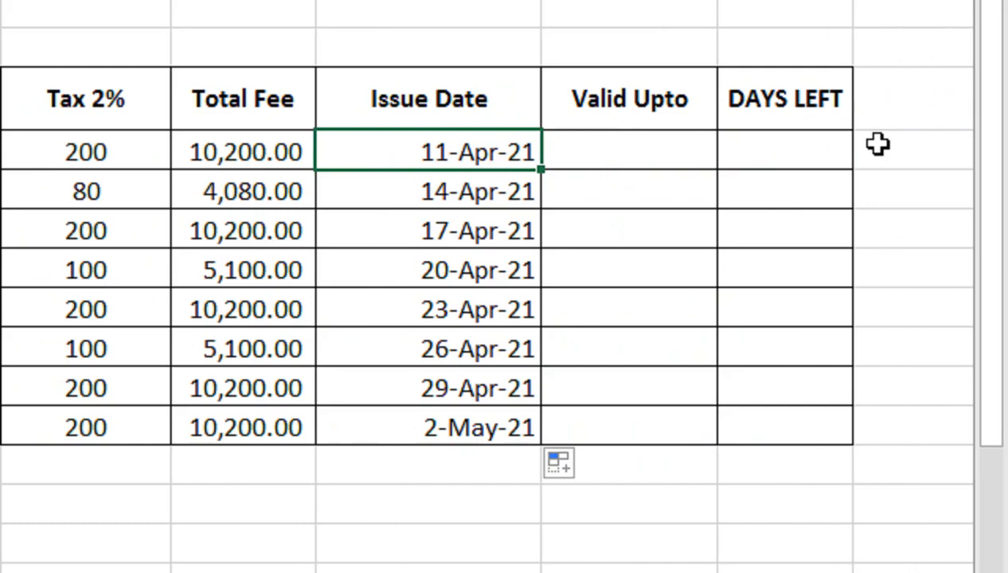
{"action": "left_click", "coordinate": [638, 145]}
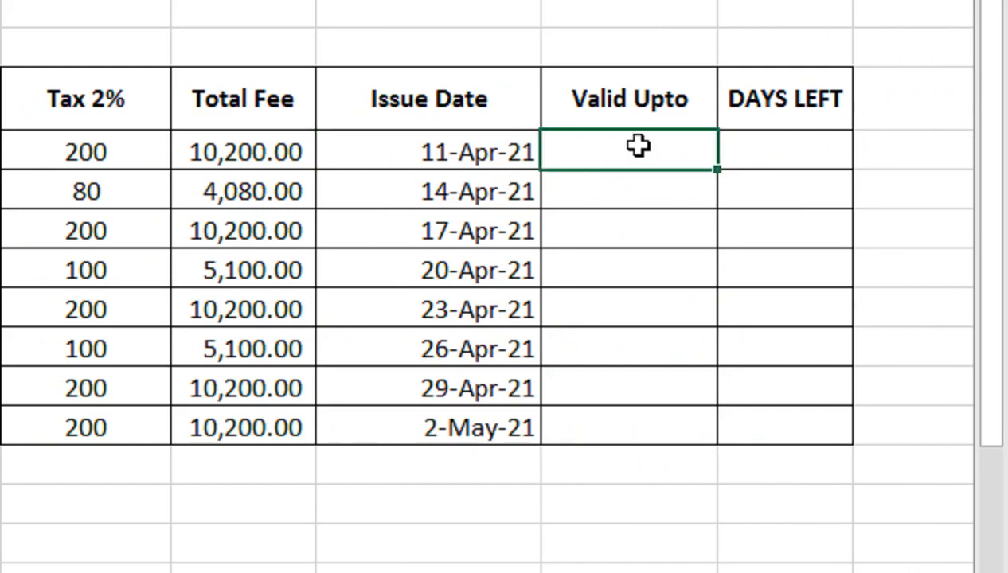
Start the Valid Upto formula in M5 as an IF testing G5="M.CAR/ LTV" with L5+(5*365) as the true value
{"action": "double_click", "coordinate": [638, 145]}
{"action": "type", "text": "=IF("}
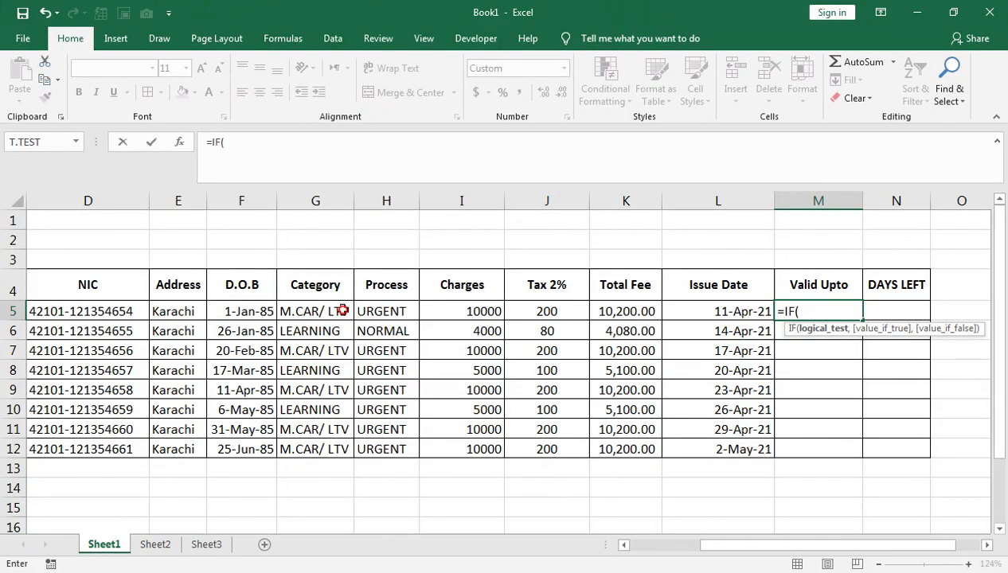
{"action": "left_click", "coordinate": [343, 311]}
{"action": "type", "text": "="}
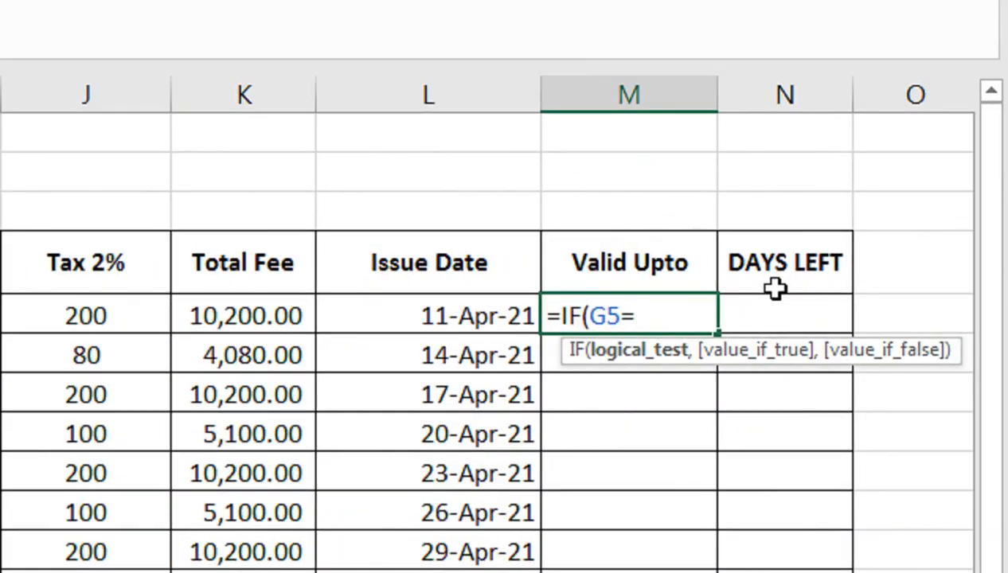
{"action": "type", "text": "\"M.CAR/"}
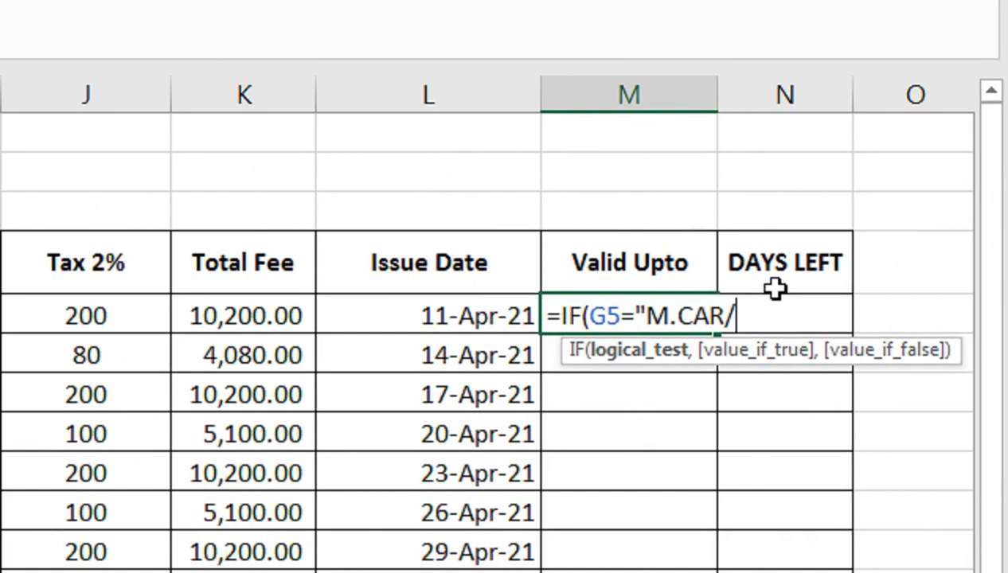
{"action": "type", "text": " LTV"}
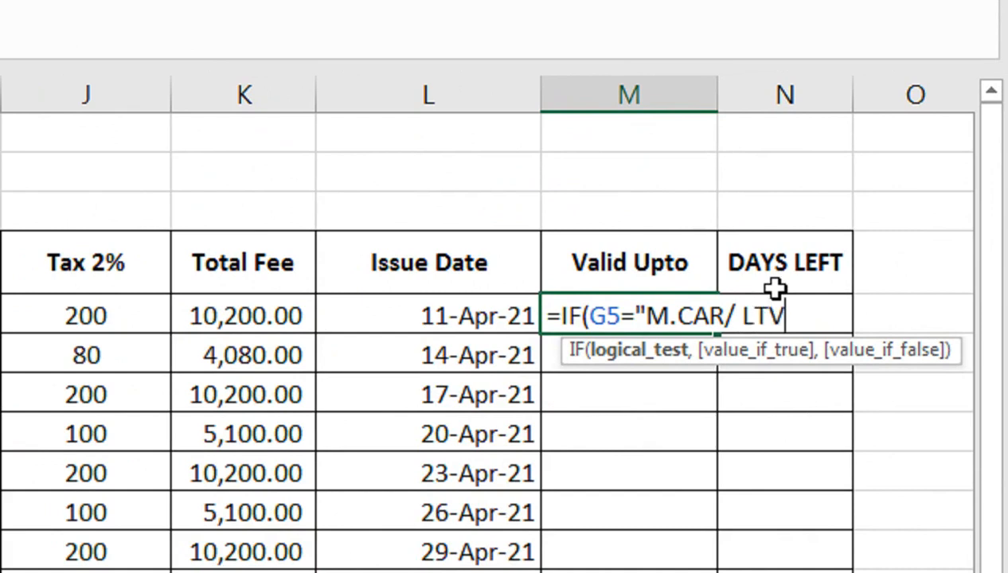
{"action": "type", "text": "\","}
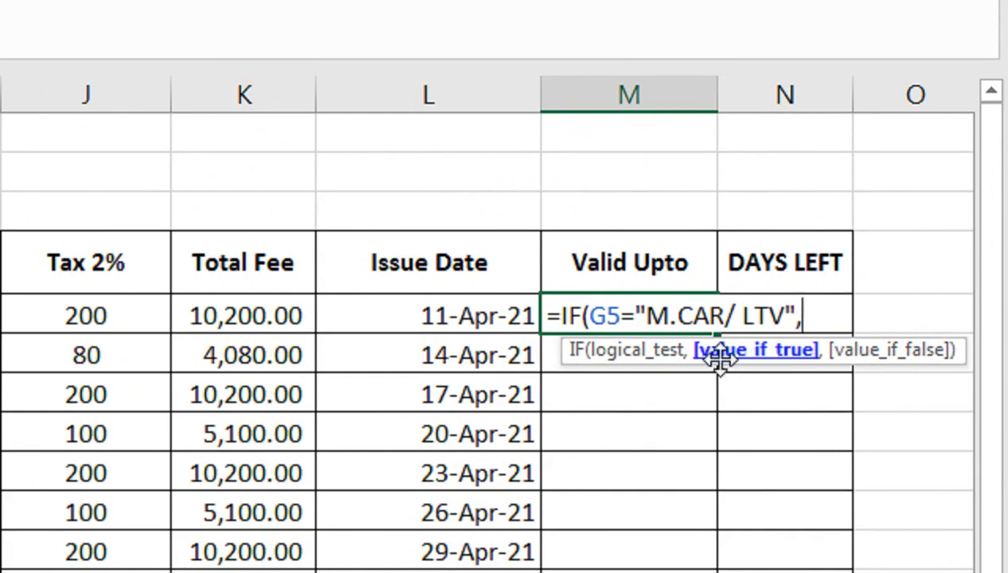
{"action": "left_click", "coordinate": [401, 323]}
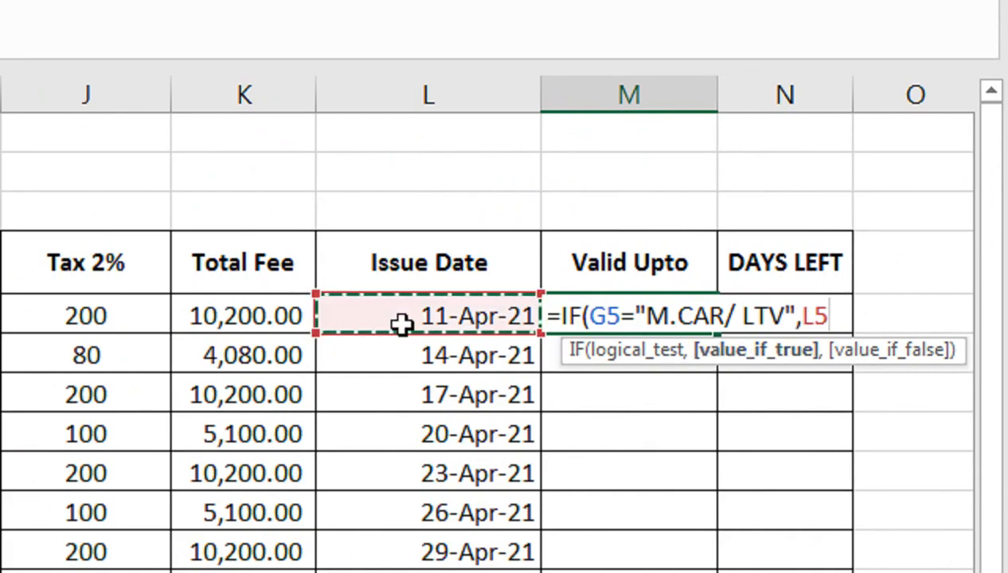
{"action": "type", "text": "+"}
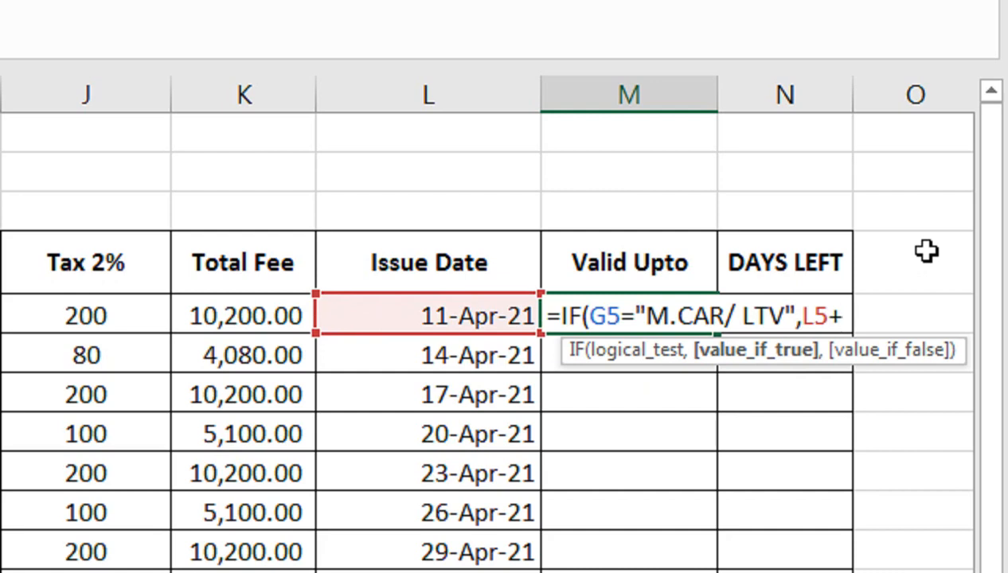
{"action": "type", "text": "(5*"}
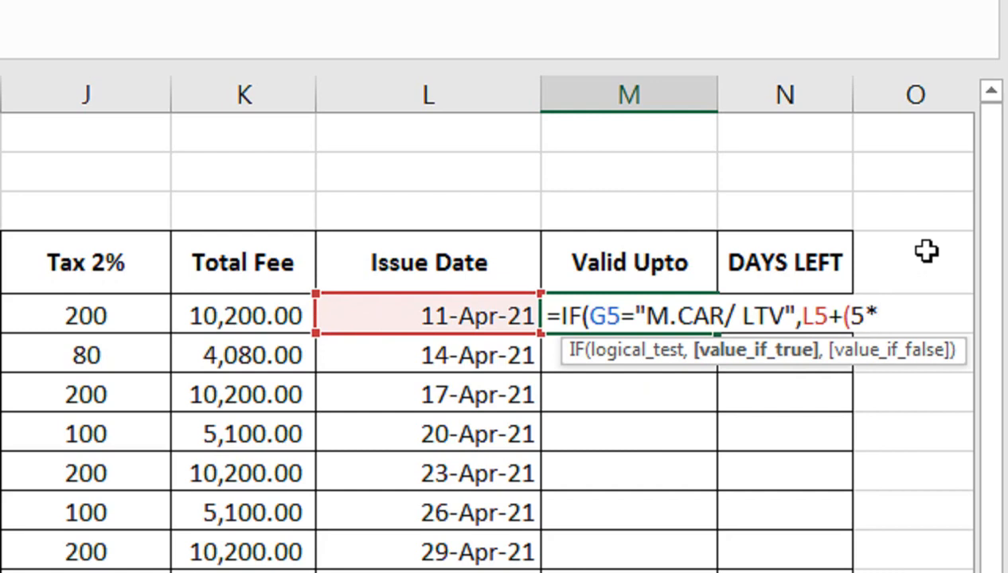
{"action": "type", "text": "36"}
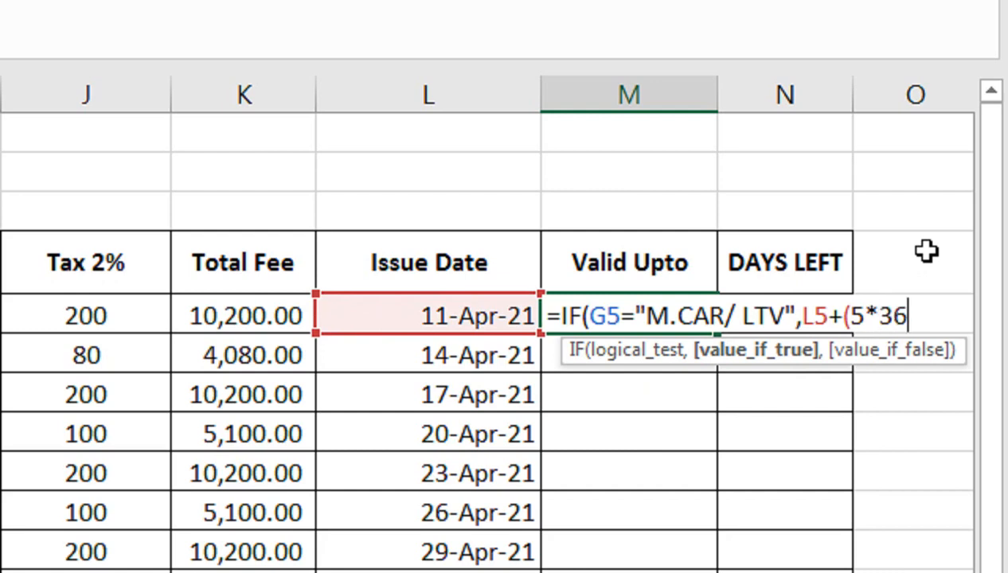
{"action": "type", "text": "5"}
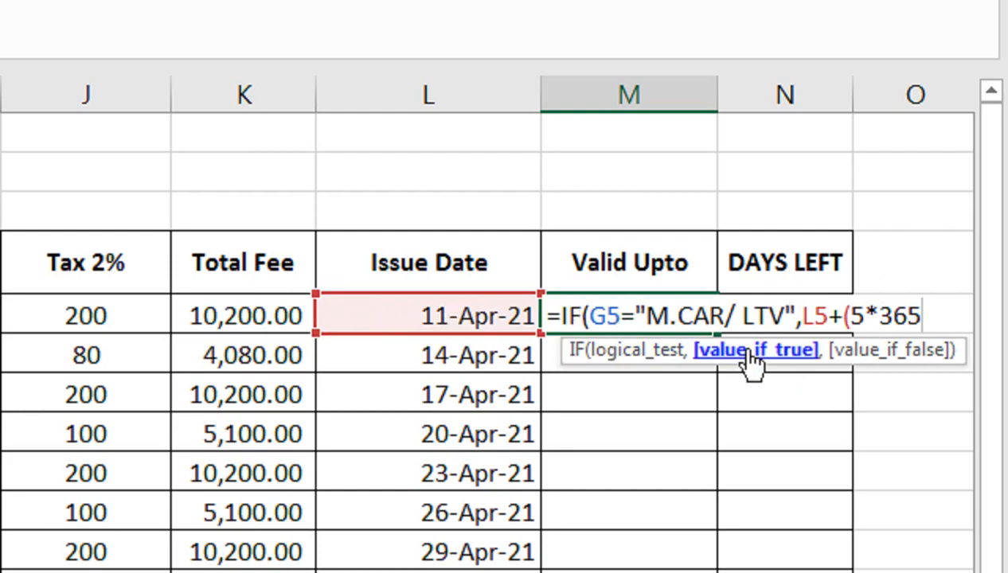
{"action": "type", "text": ","}
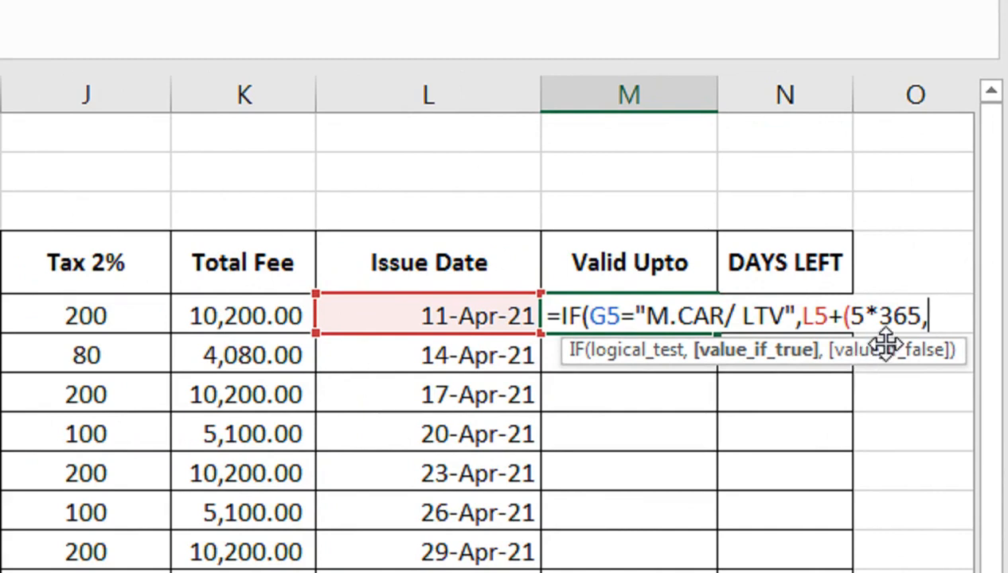
Add L5+180 as the false value and close the parentheses, completing =IF(G5="M.CAR/ LTV",L5+(5*365),L5+180) in M5
{"action": "left_click", "coordinate": [471, 317]}
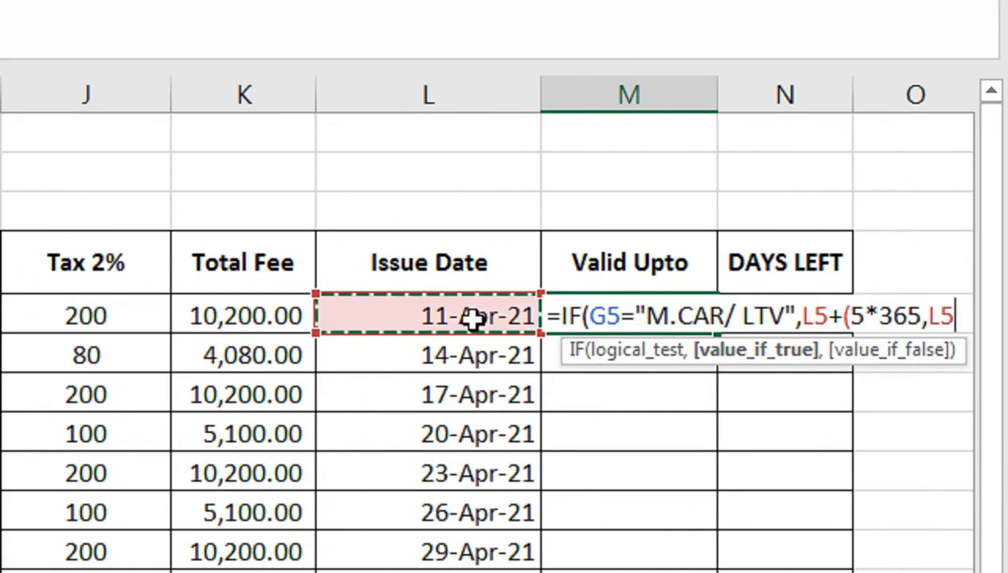
{"action": "type", "text": "+"}
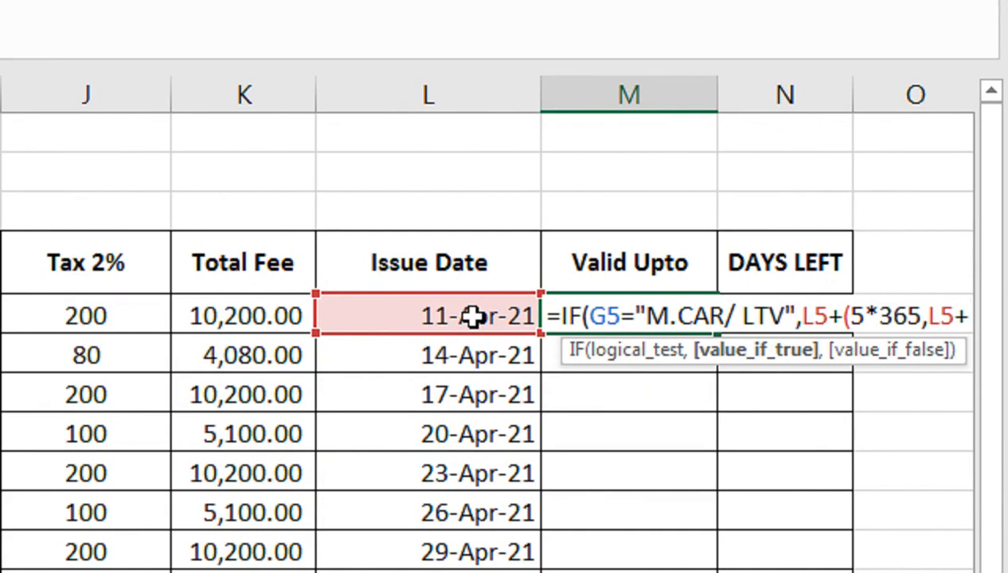
{"action": "type", "text": "180("}
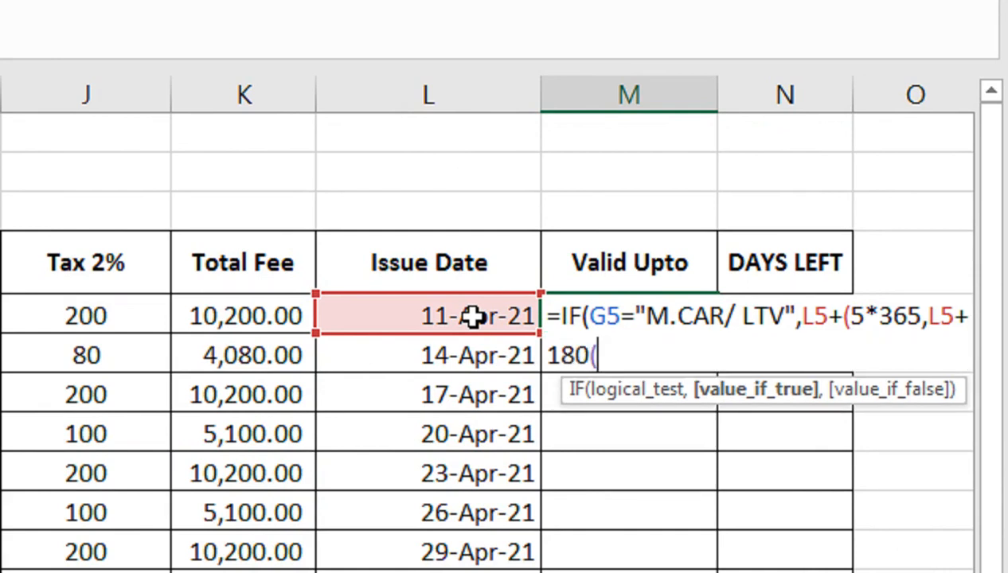
{"action": "key", "text": "BackSpace"}
{"action": "type", "text": ")"}
{"action": "key", "text": "Return"}
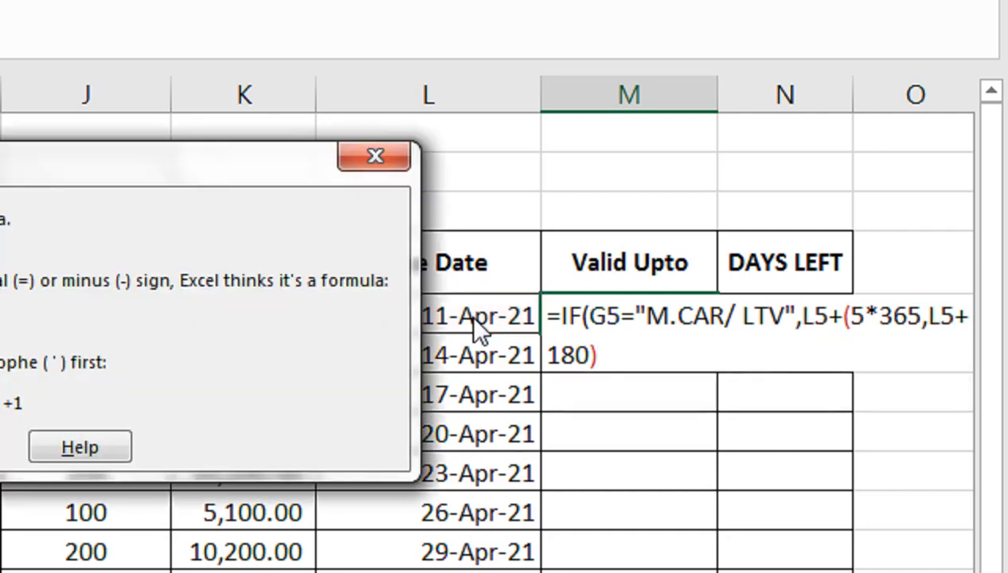
{"action": "key", "text": "Return"}
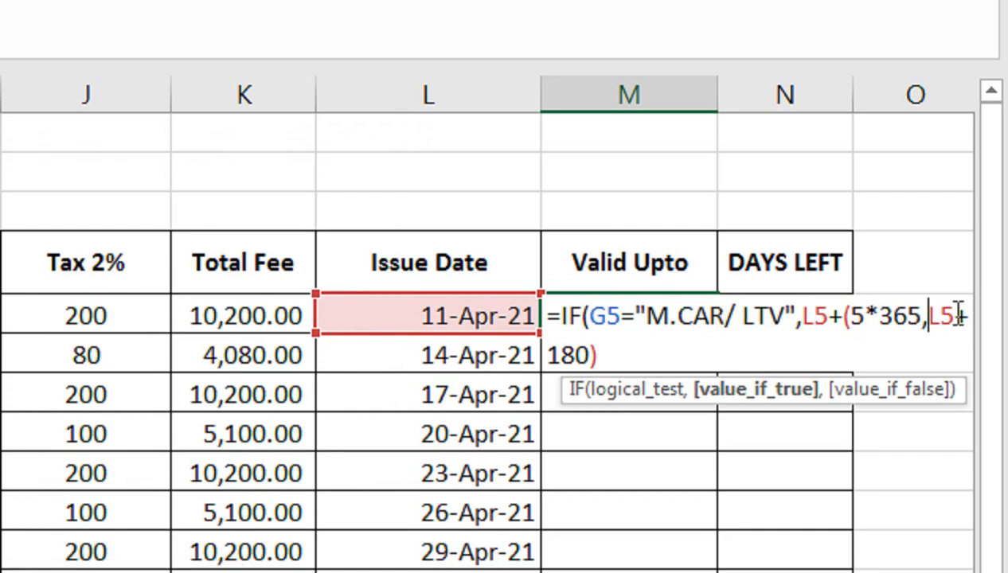
{"action": "left_click", "coordinate": [920, 316]}
{"action": "type", "text": "),"}
{"action": "key", "text": "Return"}
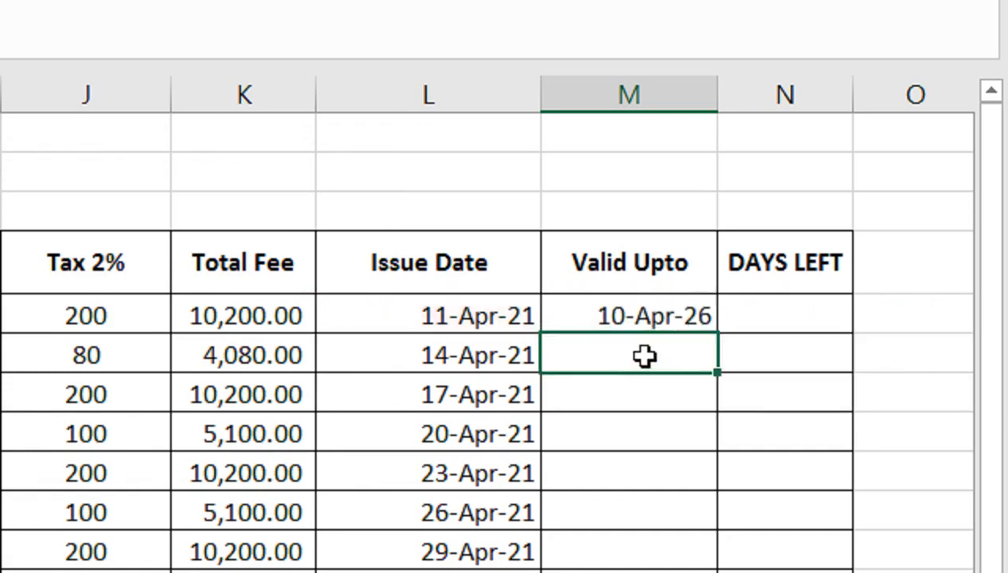
Fill the Valid Upto formula from M5 down to row 12 and review the M5 formula
{"action": "left_click", "coordinate": [639, 316]}
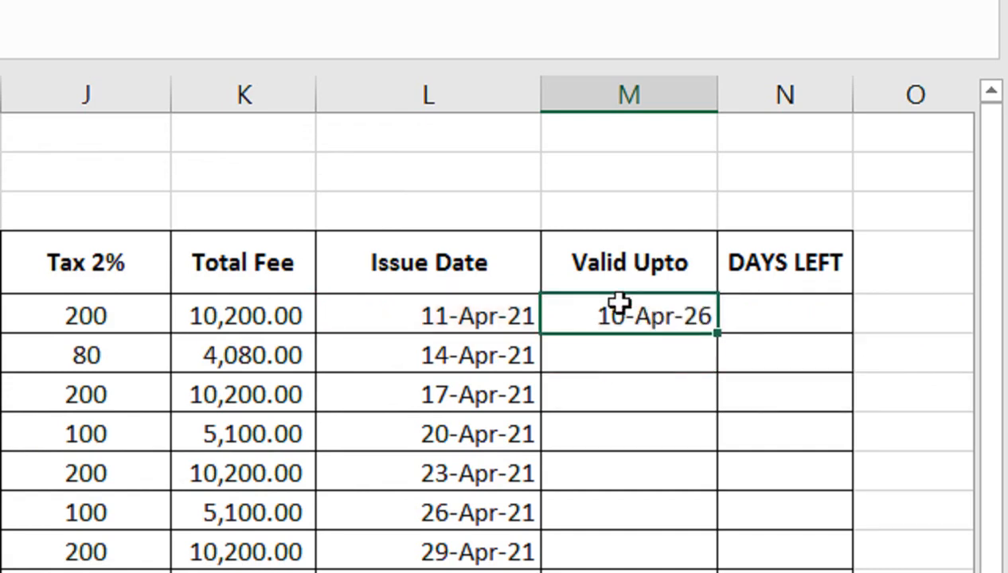
{"action": "key", "text": "ctrl+shift+asciitilde"}
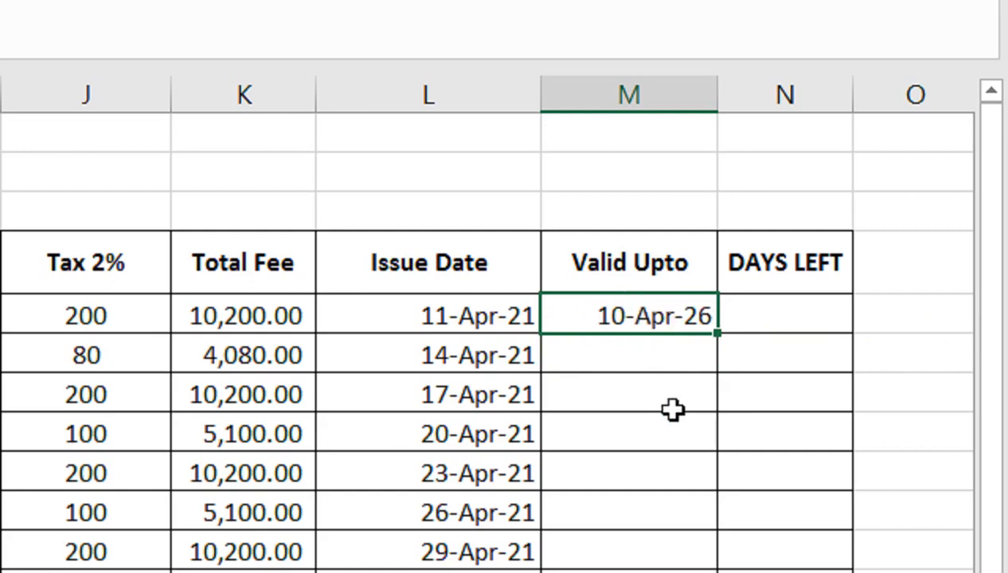
{"action": "left_click_drag", "start_coordinate": [717, 334], "coordinate": [679, 572]}
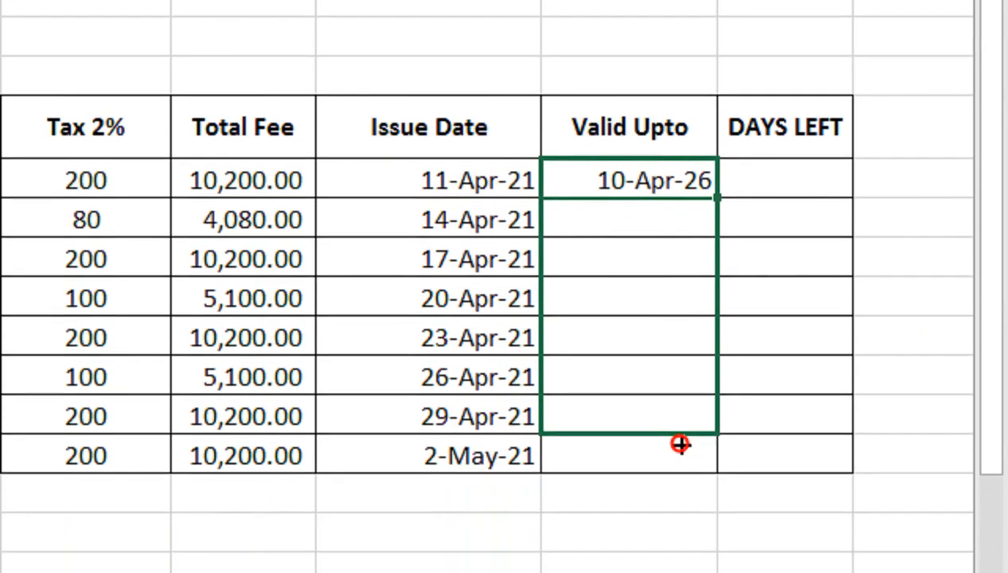
{"action": "left_click_drag", "start_coordinate": [679, 444], "coordinate": [679, 430]}
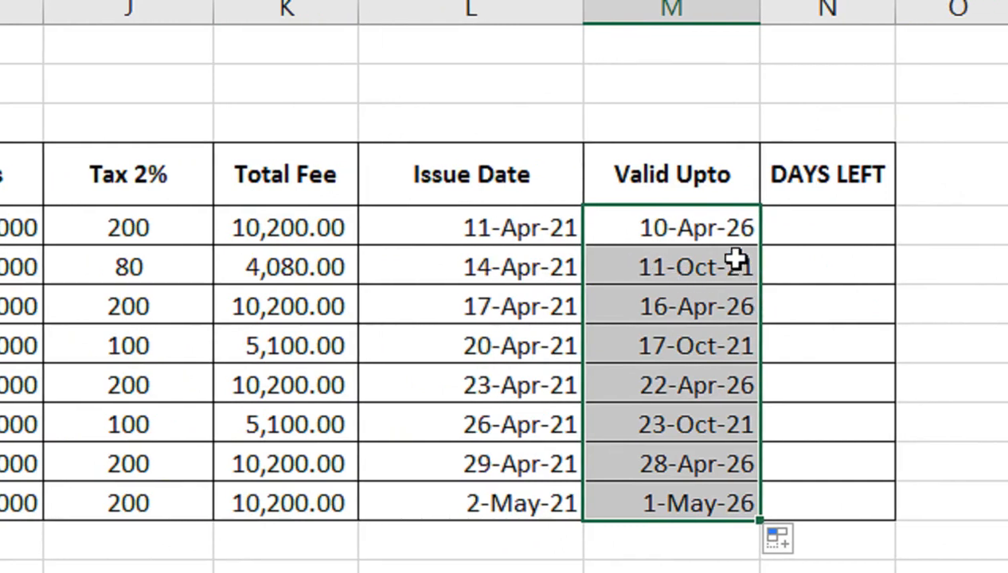
{"action": "double_click", "coordinate": [704, 227]}
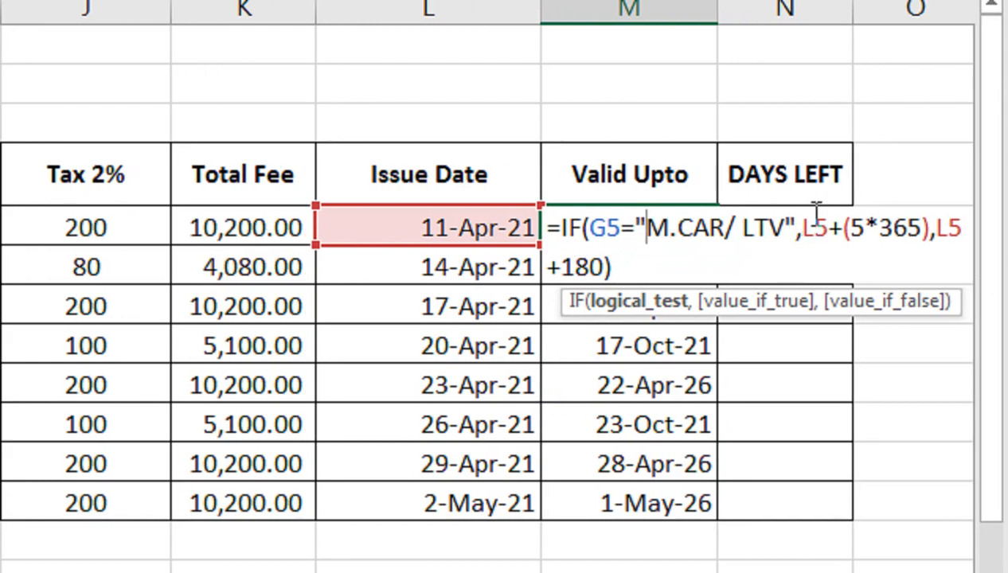
{"action": "key", "text": "Return"}
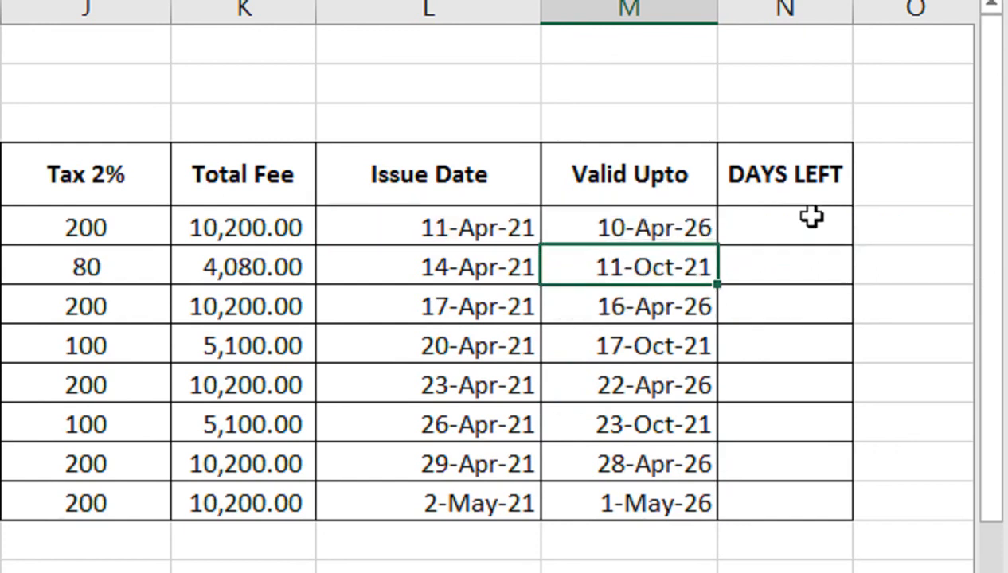
Enter the days-left formula =M5-(TODAY()) in N5
{"action": "left_click", "coordinate": [806, 227]}
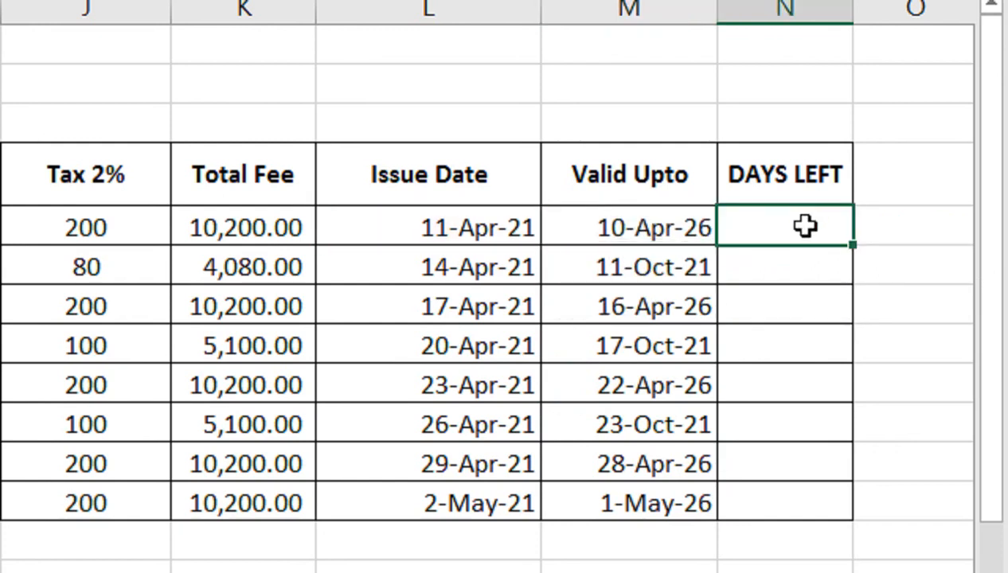
{"action": "type", "text": "="}
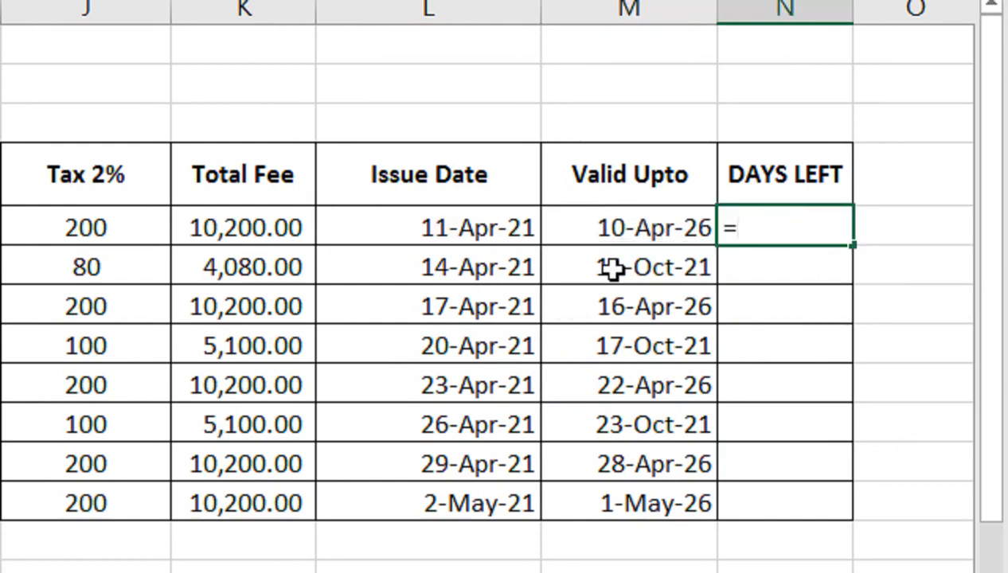
{"action": "key", "text": "Left"}
{"action": "type", "text": "-"}
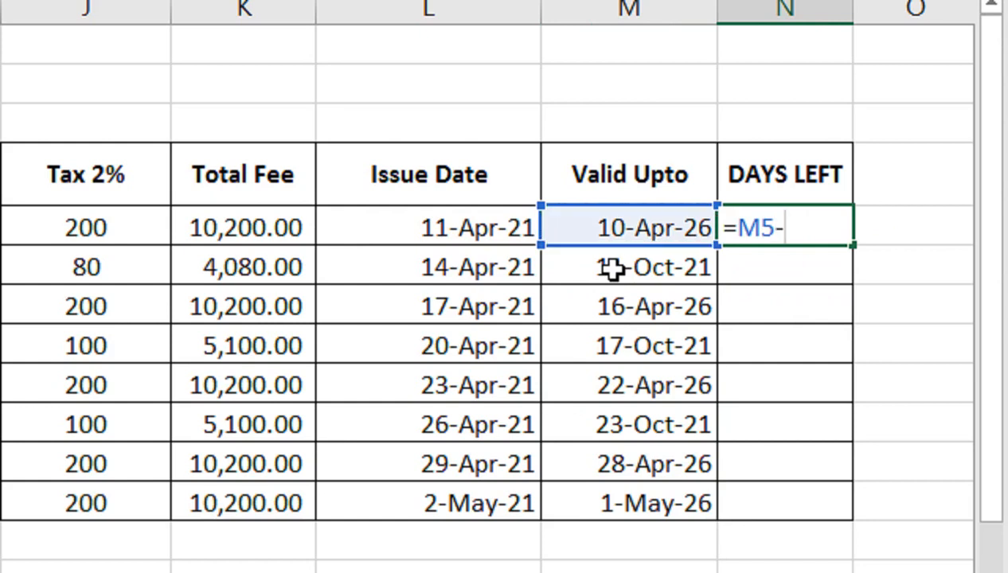
{"action": "type", "text": "(TO"}
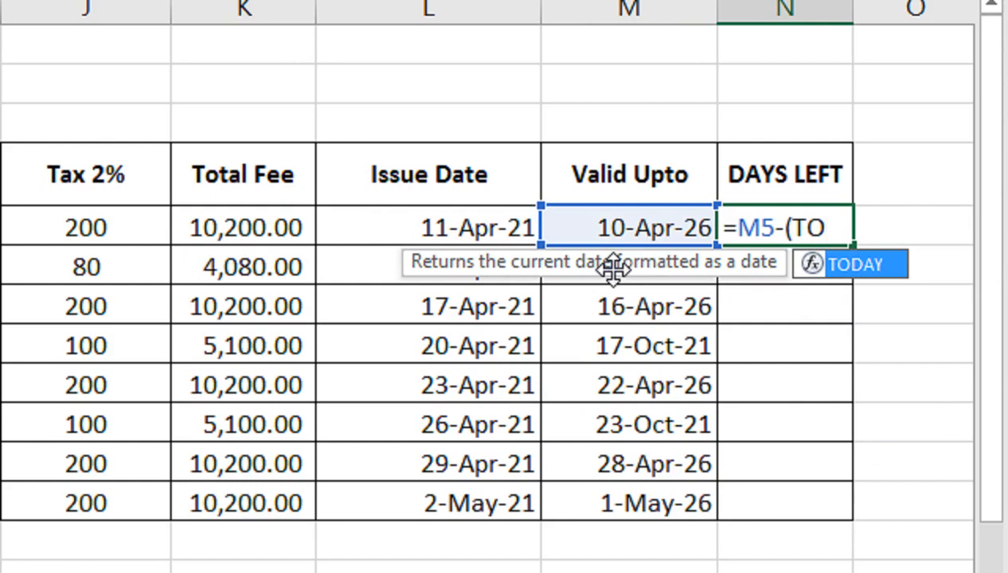
{"action": "type", "text": "A"}
{"action": "key", "text": "BackSpace"}
{"action": "type", "text": "D"}
{"action": "key", "text": "Tab"}
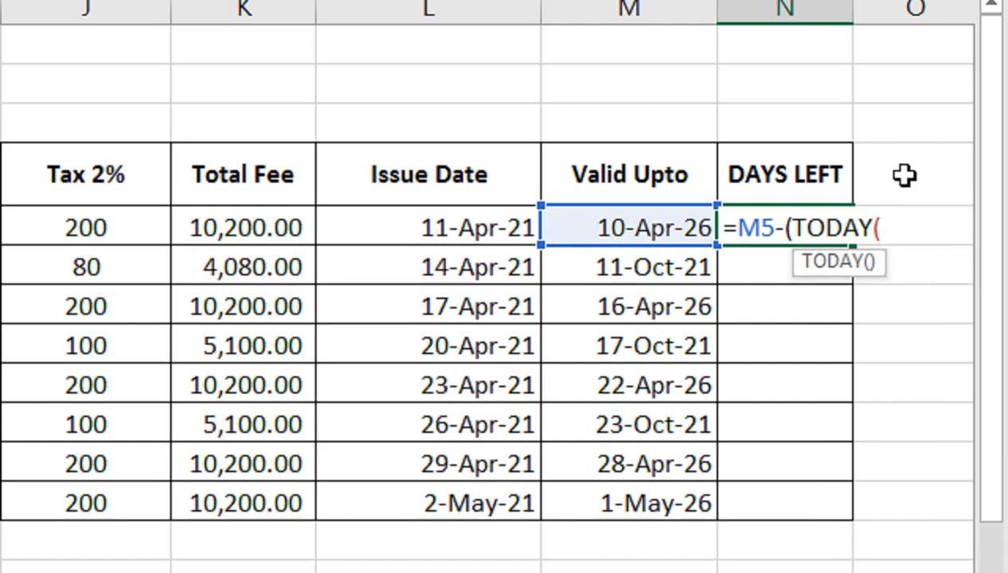
{"action": "type", "text": ")"}
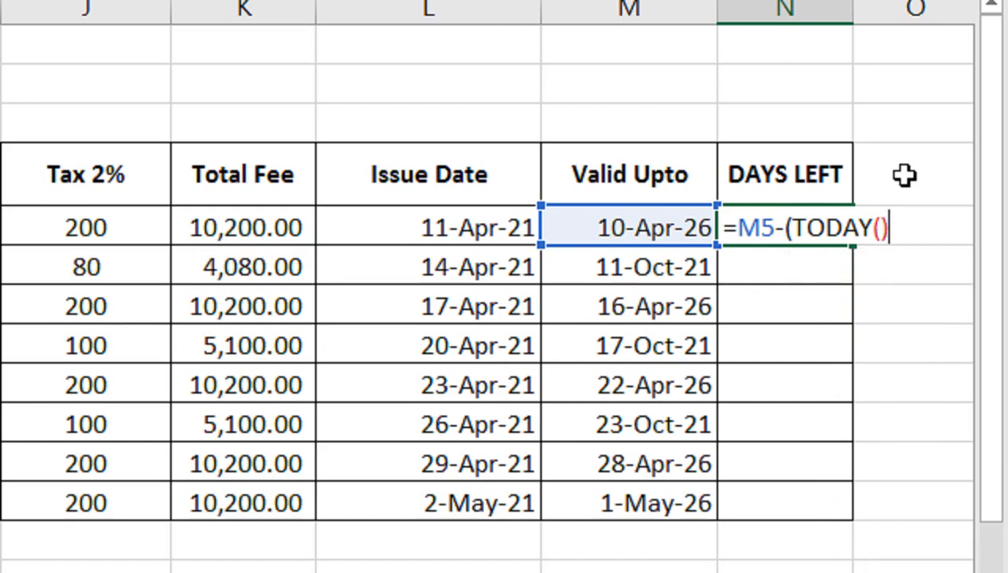
{"action": "type", "text": ")"}
{"action": "key", "text": "Return"}
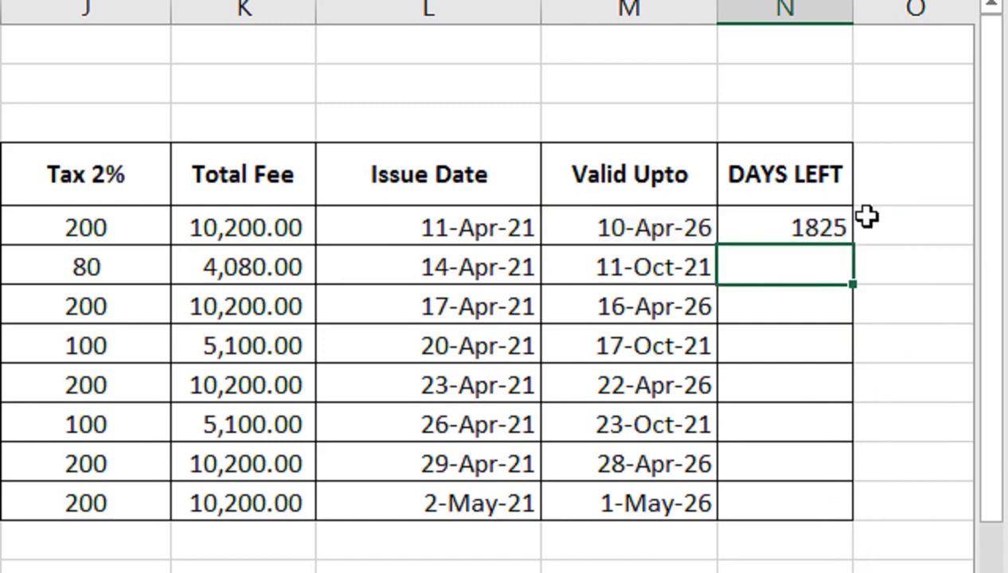
Fill the days-left formula from N5 down to row 12
{"action": "left_click", "coordinate": [815, 221]}
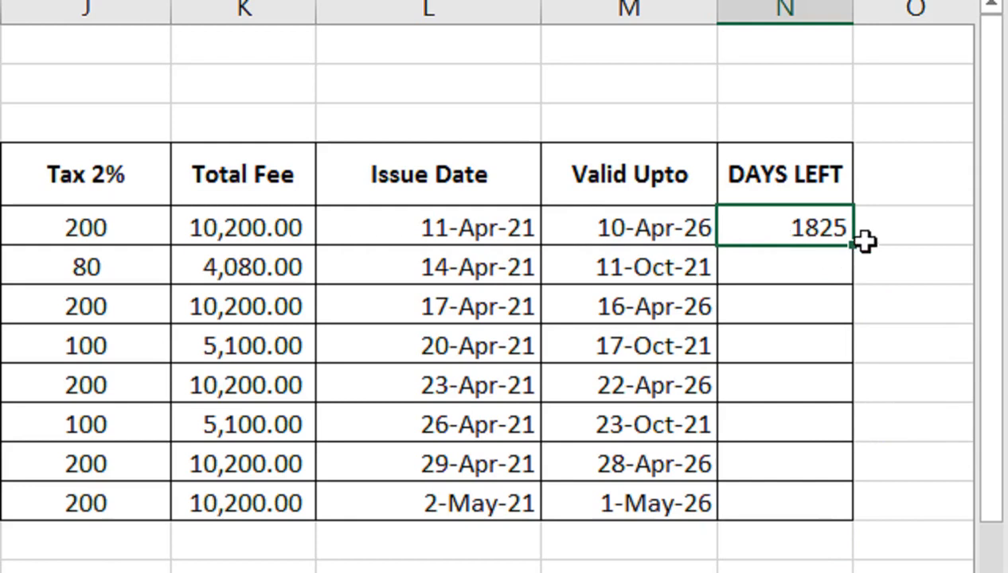
{"action": "left_click_drag", "start_coordinate": [857, 312], "coordinate": [866, 438]}
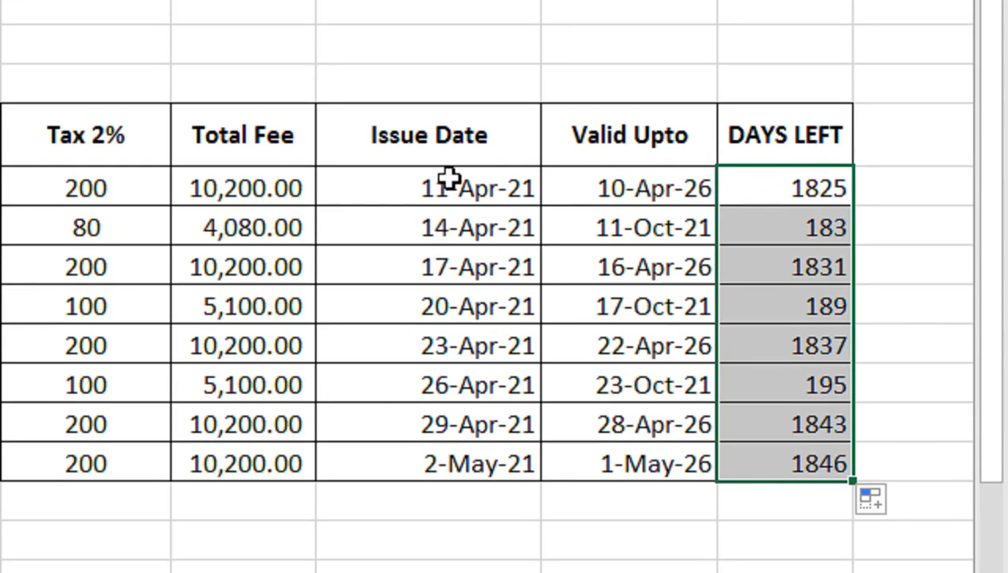
{"action": "left_click", "coordinate": [451, 163]}
{"action": "type", "text": "=TODAY()"}
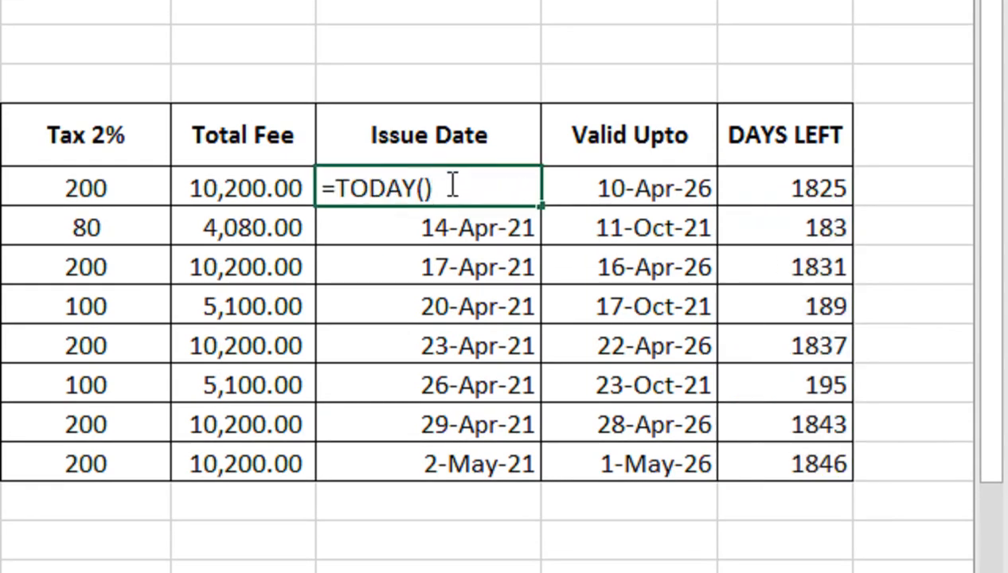
{"action": "key", "text": "Return"}
{"action": "left_click", "coordinate": [450, 184]}
{"action": "key", "text": "Delete"}
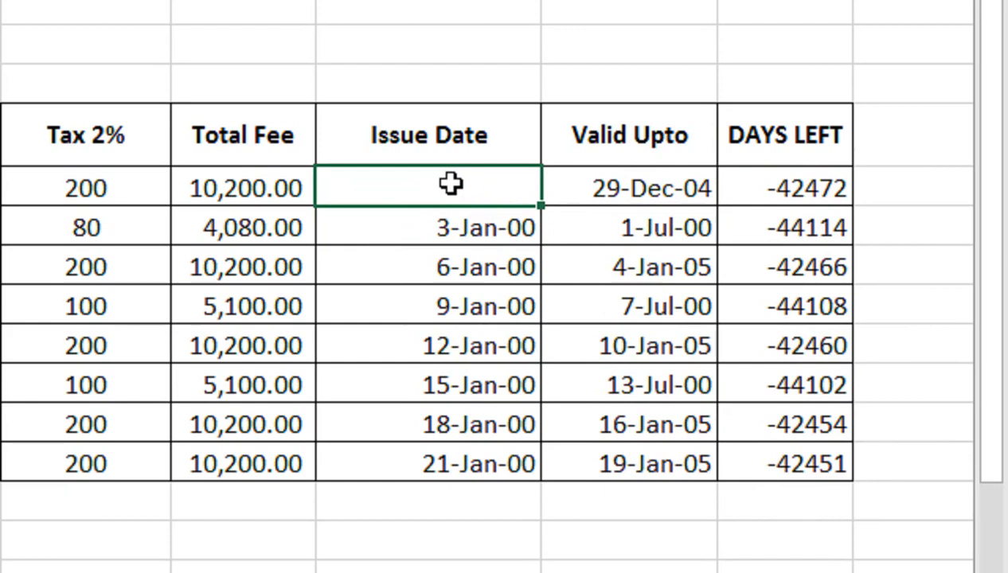
{"action": "key", "text": "ctrl+z"}
{"action": "key", "text": "Return"}
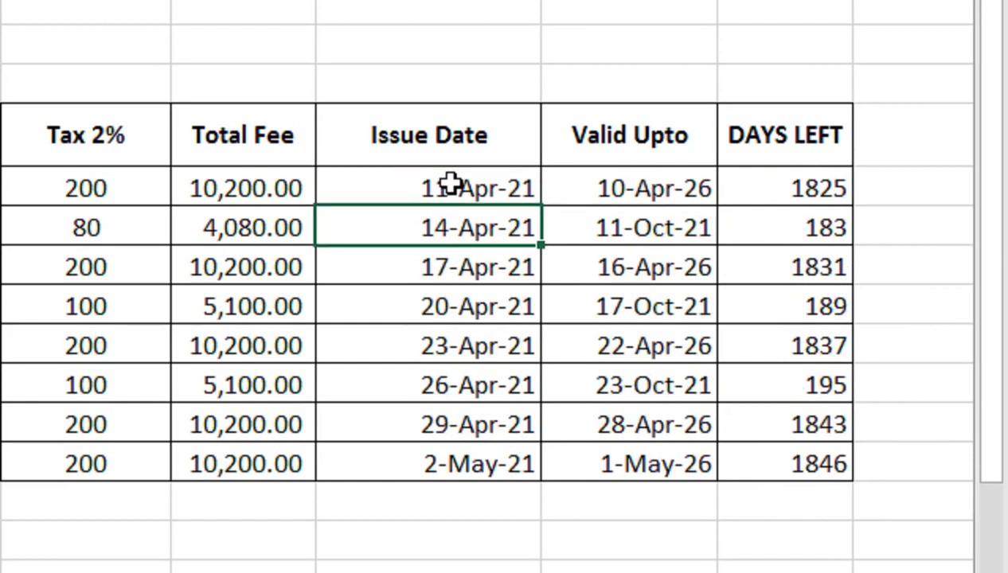
Copy the issue dates in L6 through L12
{"action": "key", "text": "ctrl+shift+Down"}
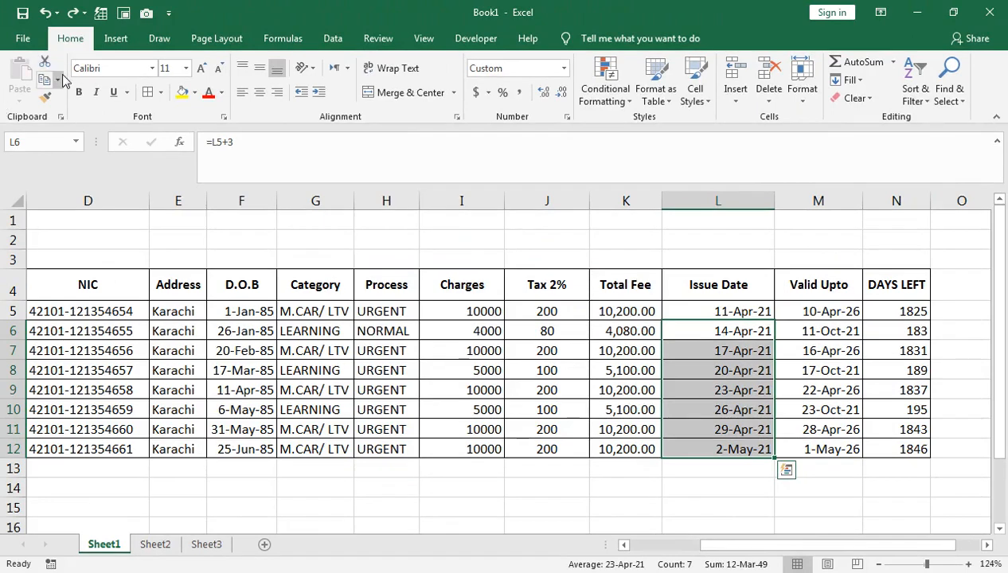
{"action": "left_click", "coordinate": [56, 79]}
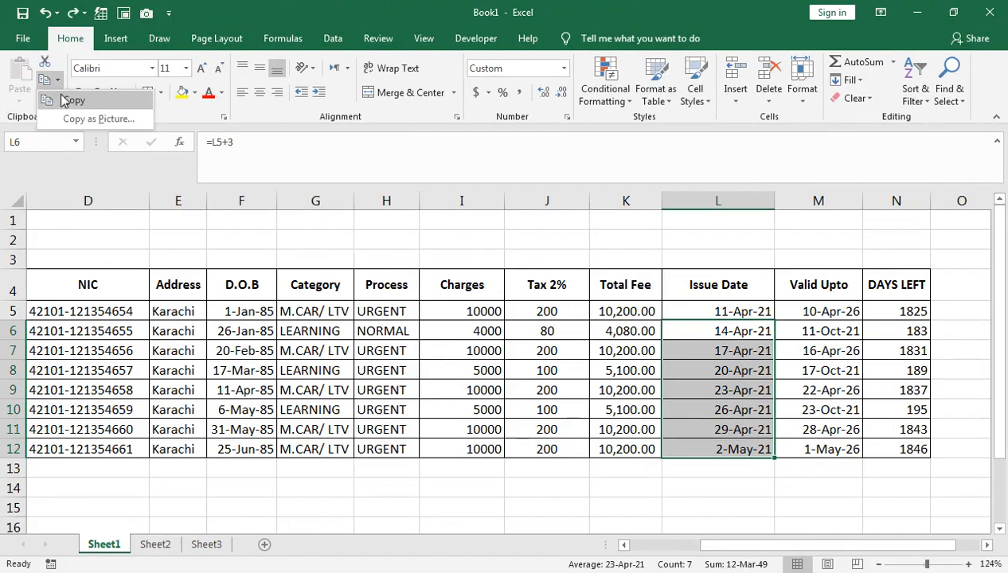
{"action": "left_click", "coordinate": [64, 100]}
{"action": "left_click", "coordinate": [19, 101]}
{"action": "left_click", "coordinate": [18, 151]}
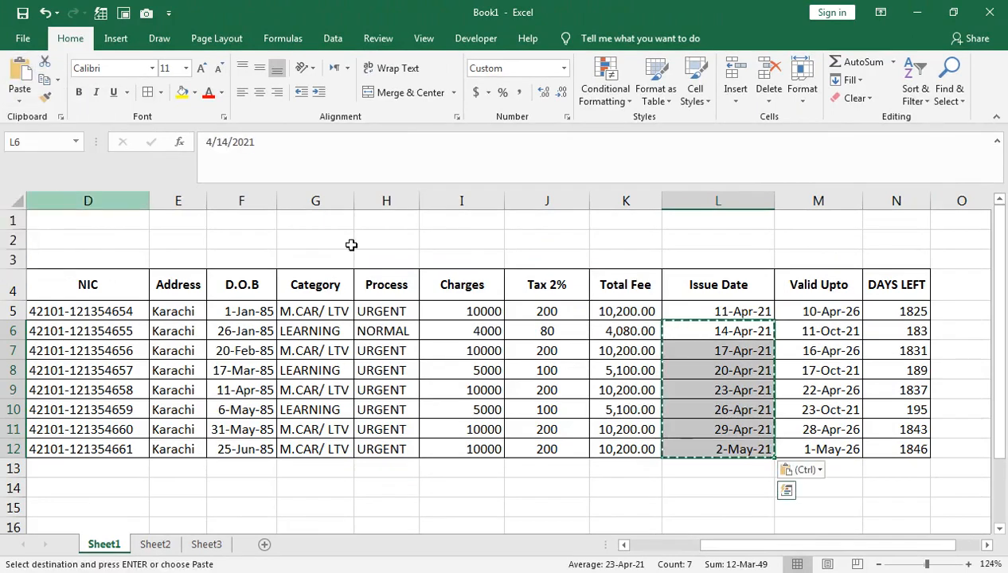
{"action": "left_click", "coordinate": [705, 311]}
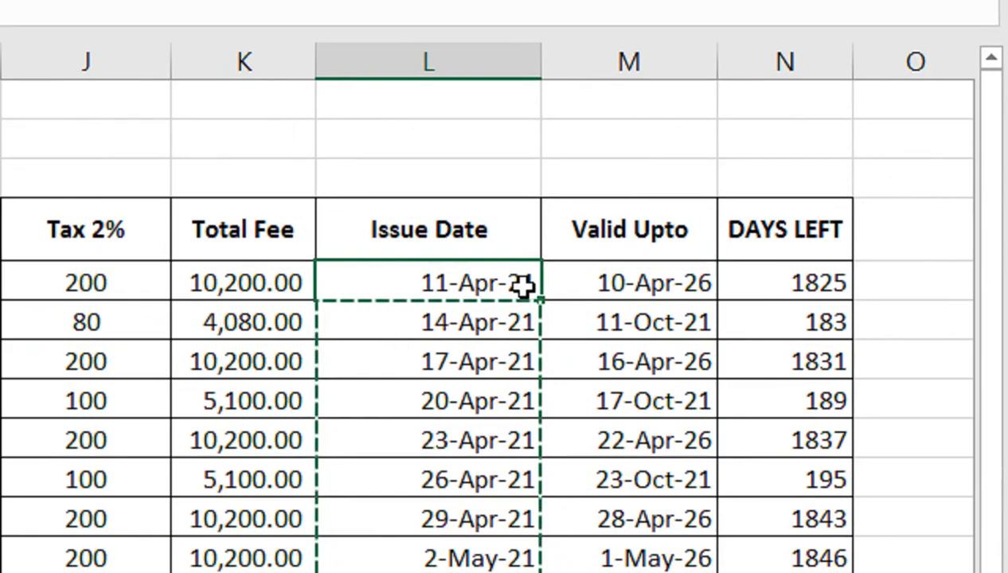
Change the issue date formula in L5 to =TODAY()-1400
{"action": "double_click", "coordinate": [766, 313]}
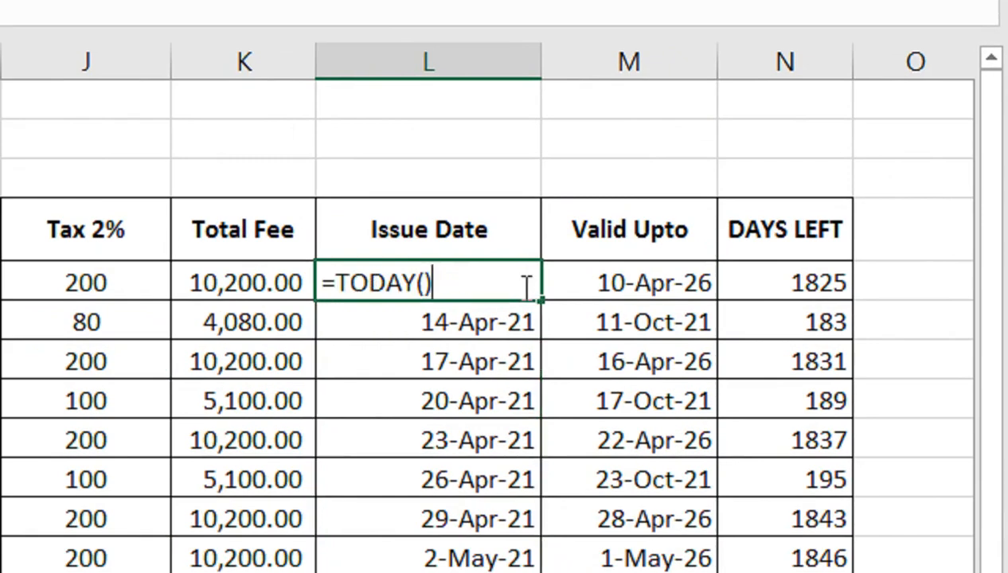
{"action": "type", "text": "-1400"}
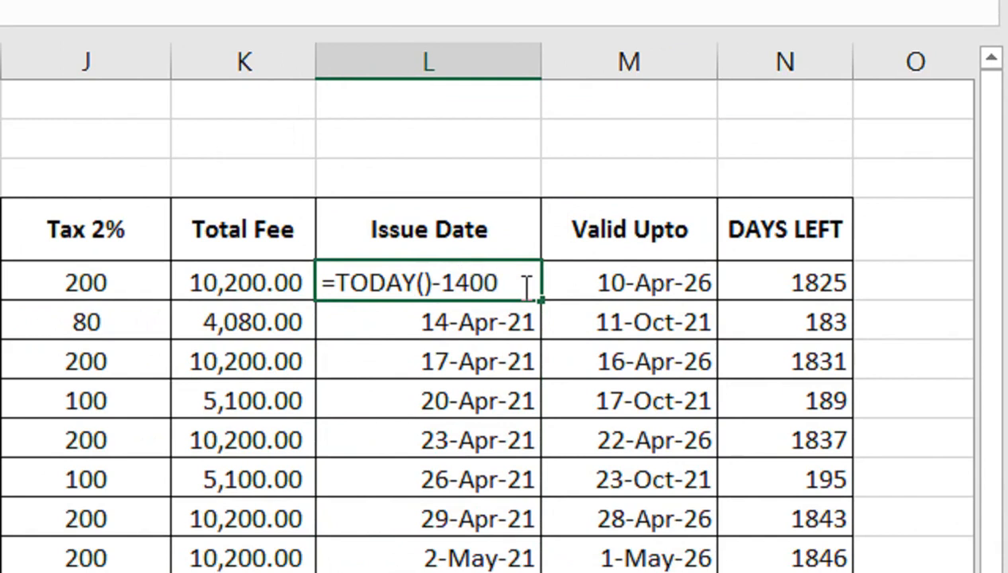
{"action": "key", "text": "Return"}
{"action": "left_click", "coordinate": [503, 280]}
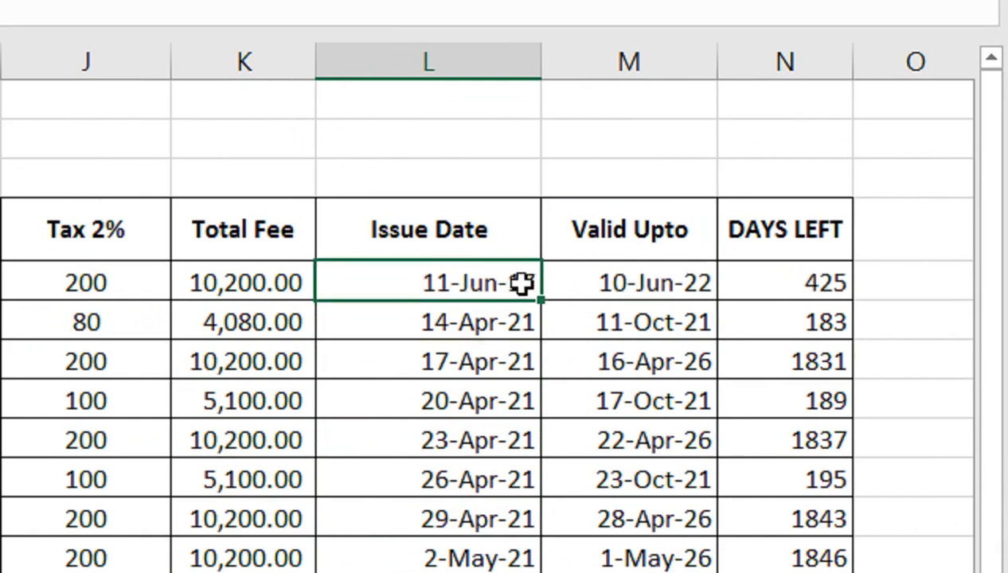